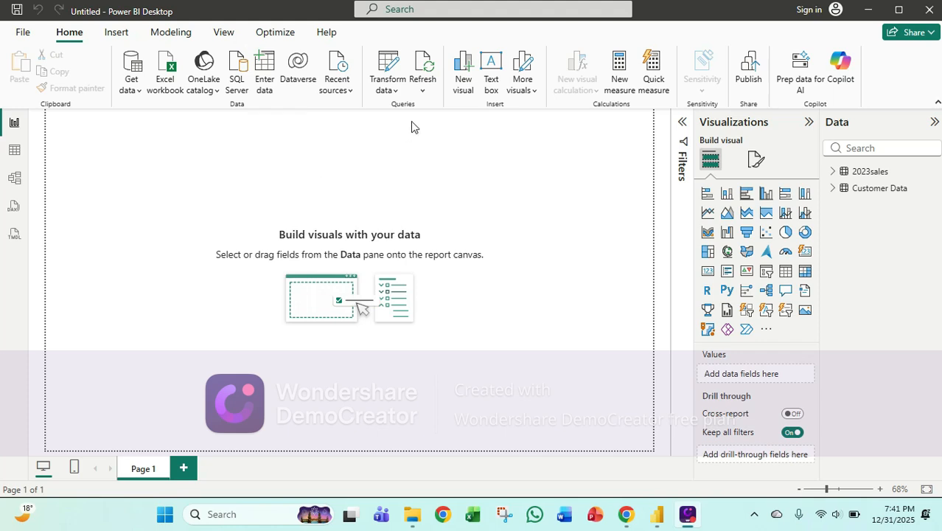
# Open the Power Query Editor and start a column from examples based on all columns of the 2023sales query.
pyautogui.click(390, 85)
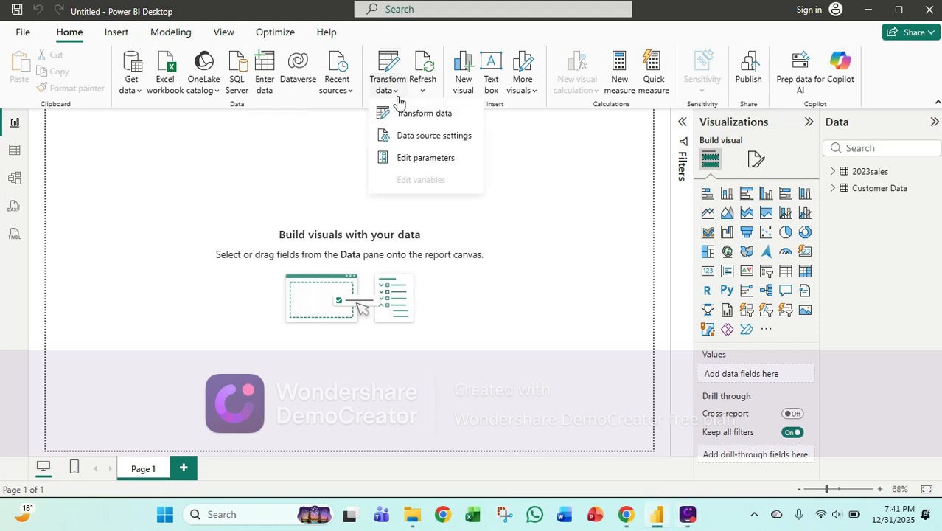
pyautogui.click(410, 116)
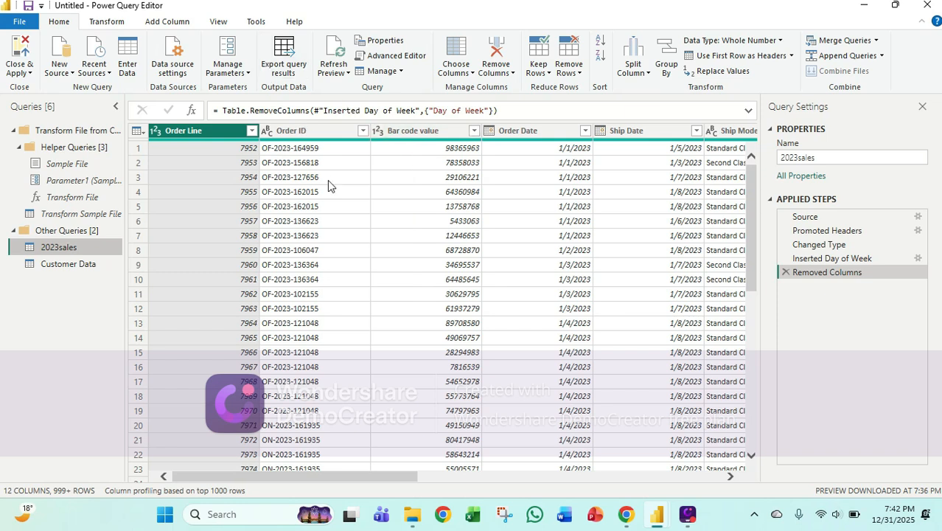
pyautogui.click(168, 22)
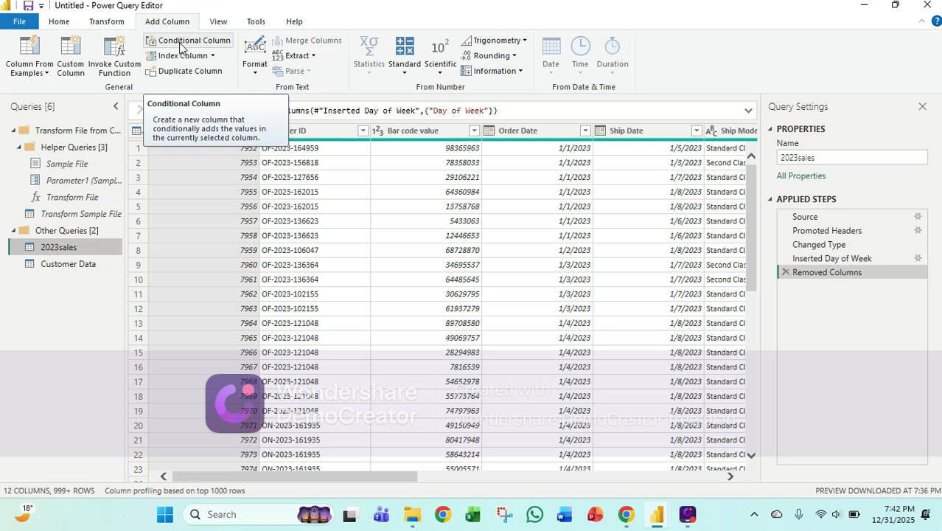
pyautogui.click(39, 77)
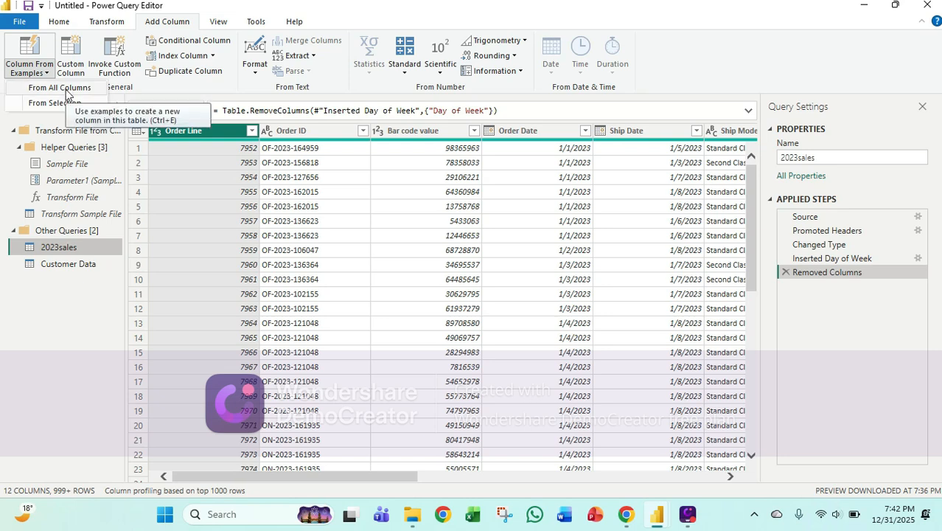
pyautogui.click(65, 88)
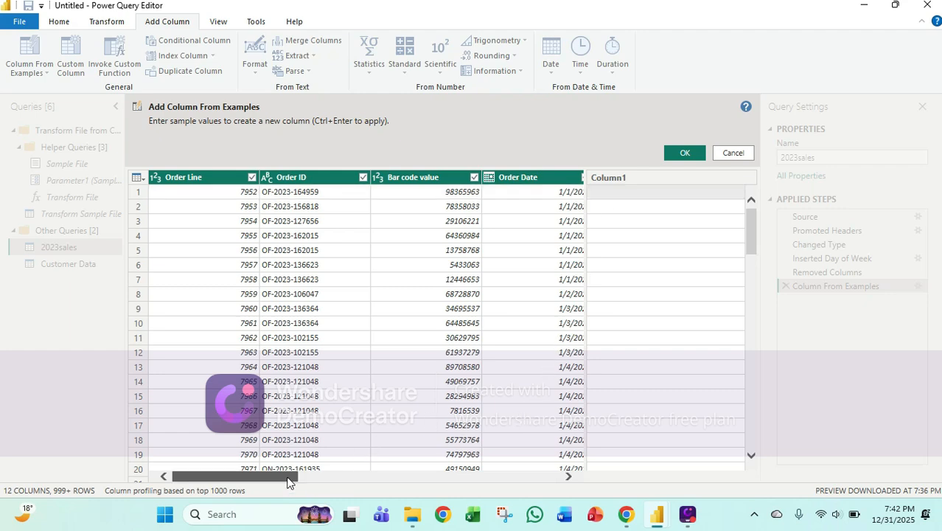
# Enter the sample values 4, 2, 6, 7 and 7 in the first five rows as days between Order Date and Ship Date, and create the column.
pyautogui.moveTo(290, 476); pyautogui.dragTo(357, 476)
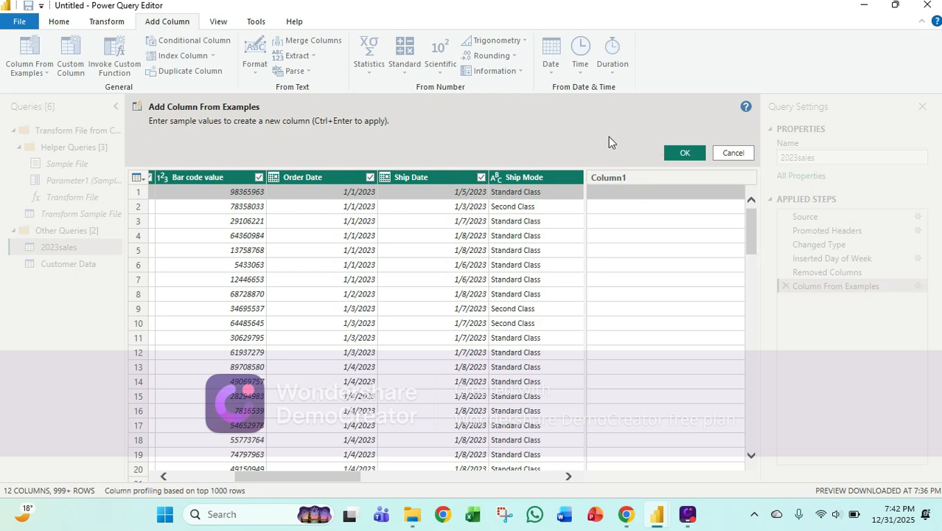
pyautogui.write('4')
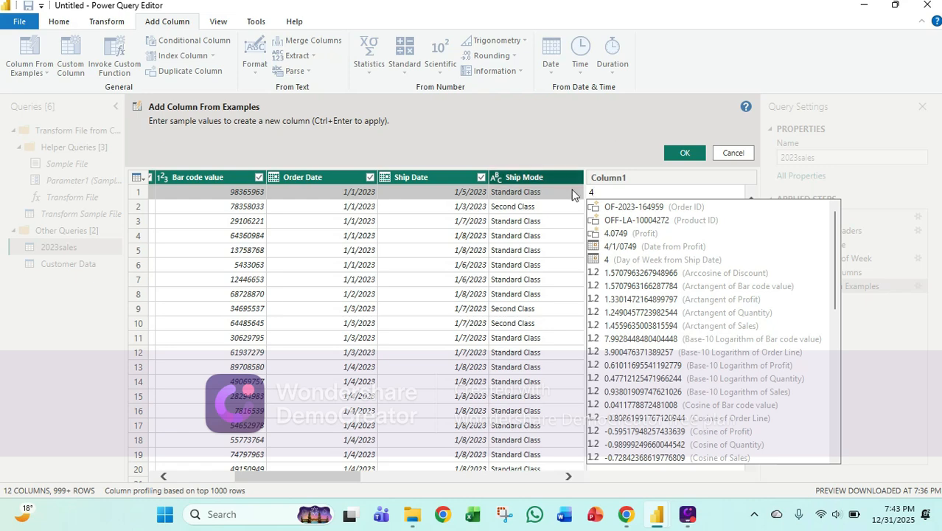
pyautogui.press('Return')
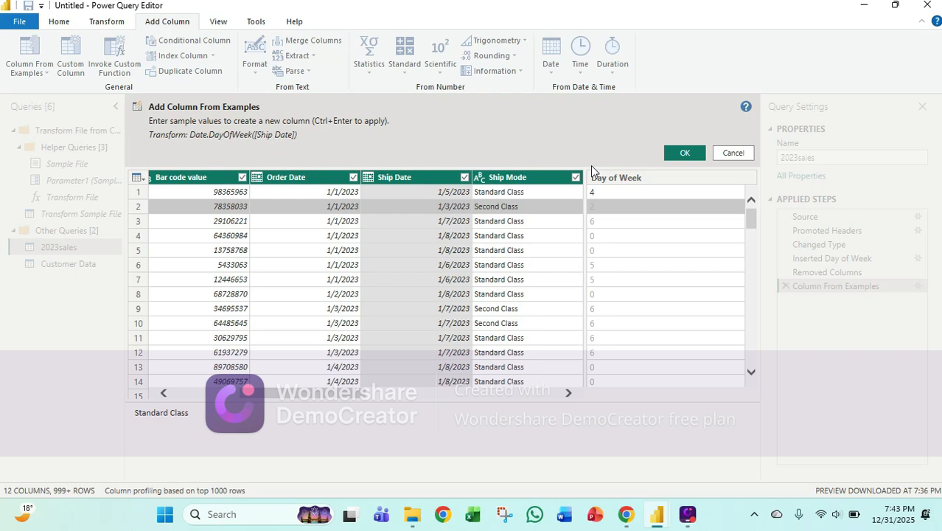
pyautogui.write('2')
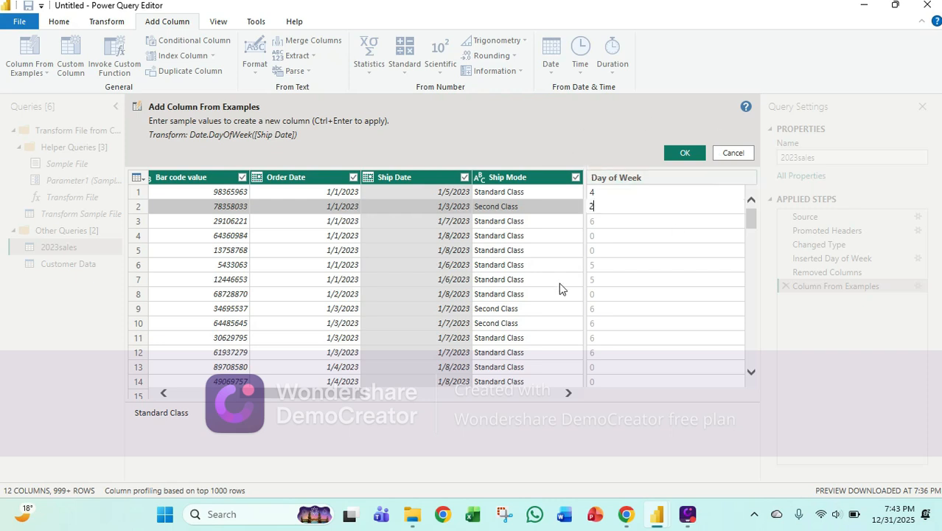
pyautogui.click(606, 219)
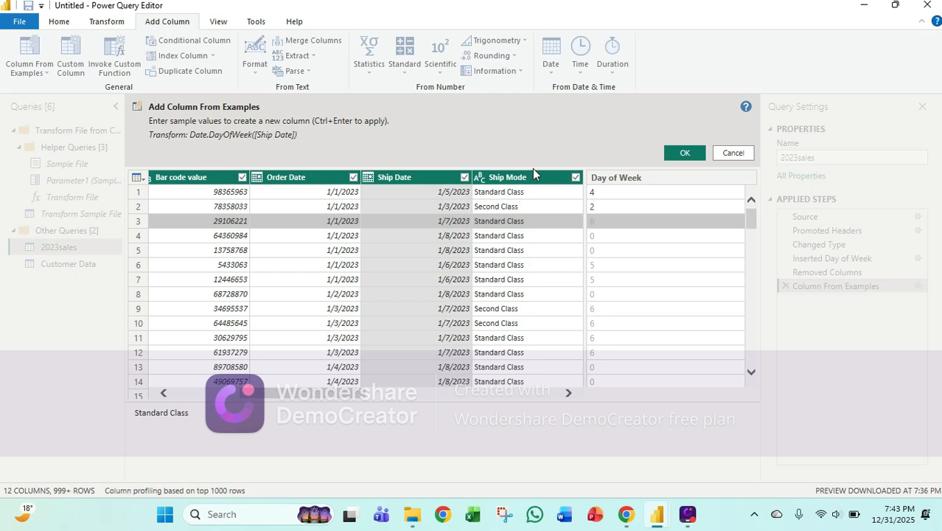
pyautogui.write('6')
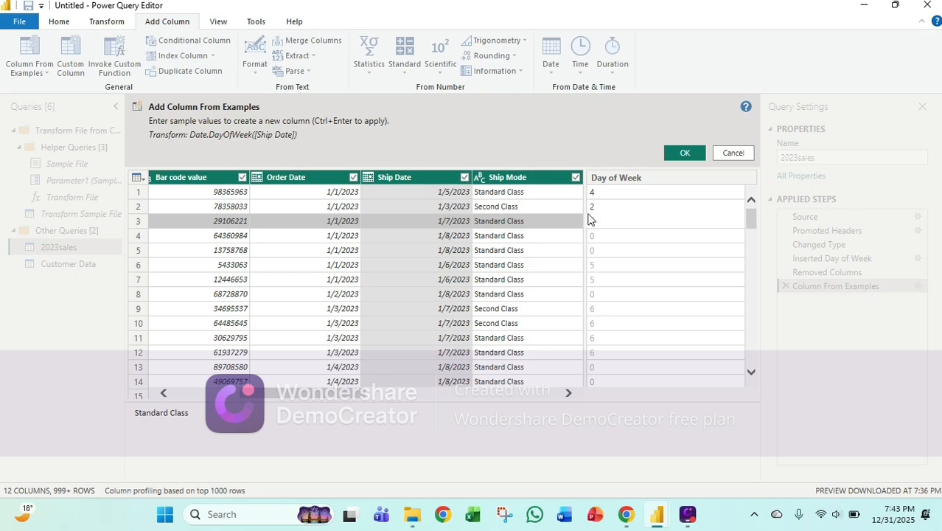
pyautogui.click(593, 238)
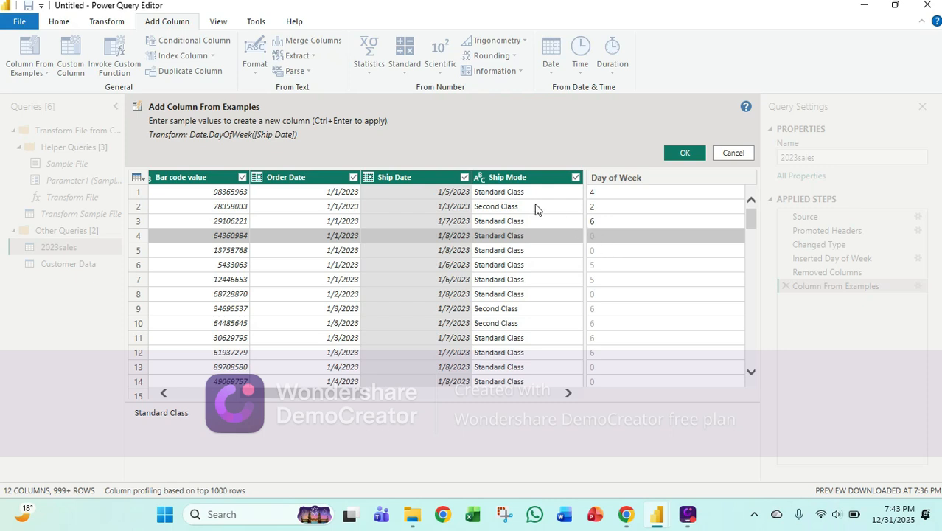
pyautogui.write('7')
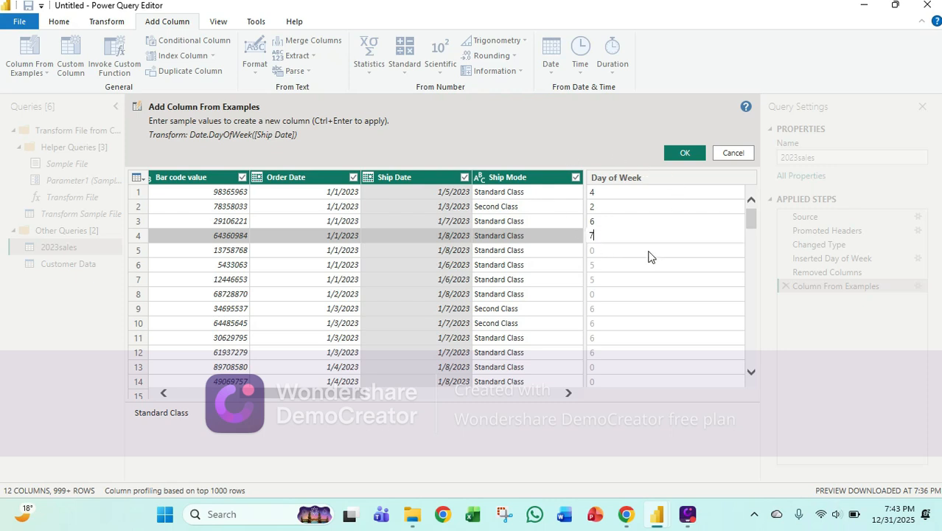
pyautogui.click(649, 257)
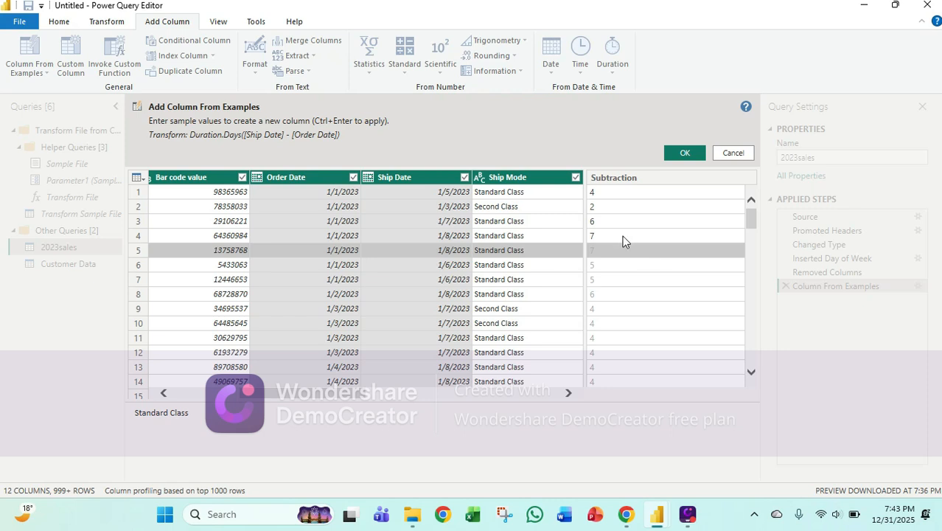
pyautogui.write('7')
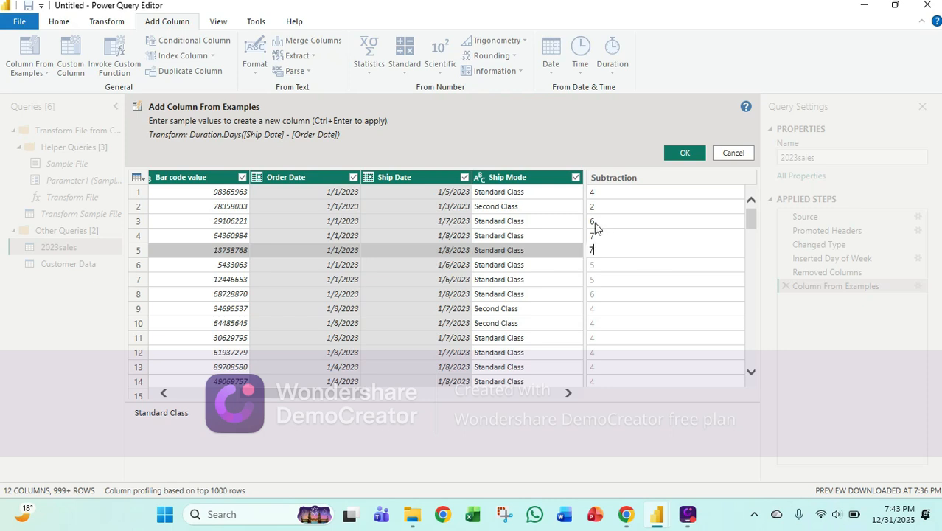
pyautogui.click(623, 270)
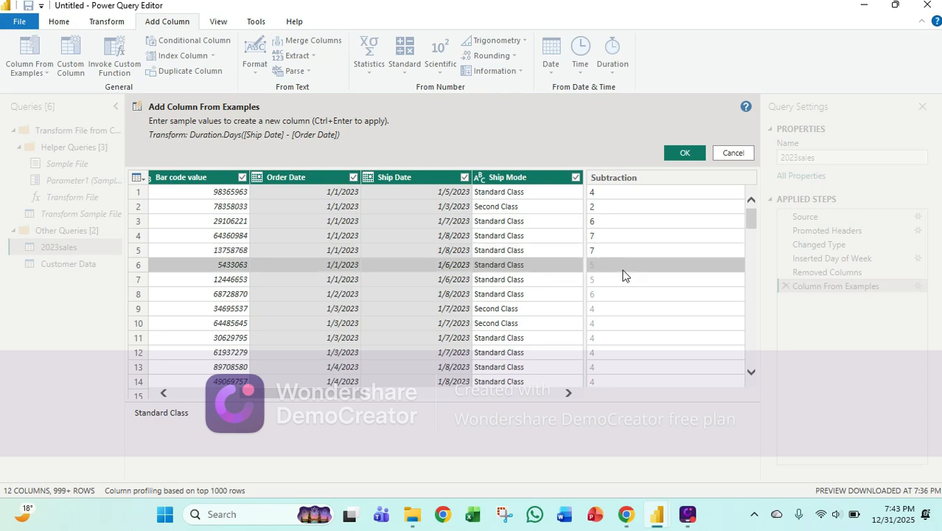
pyautogui.click(684, 154)
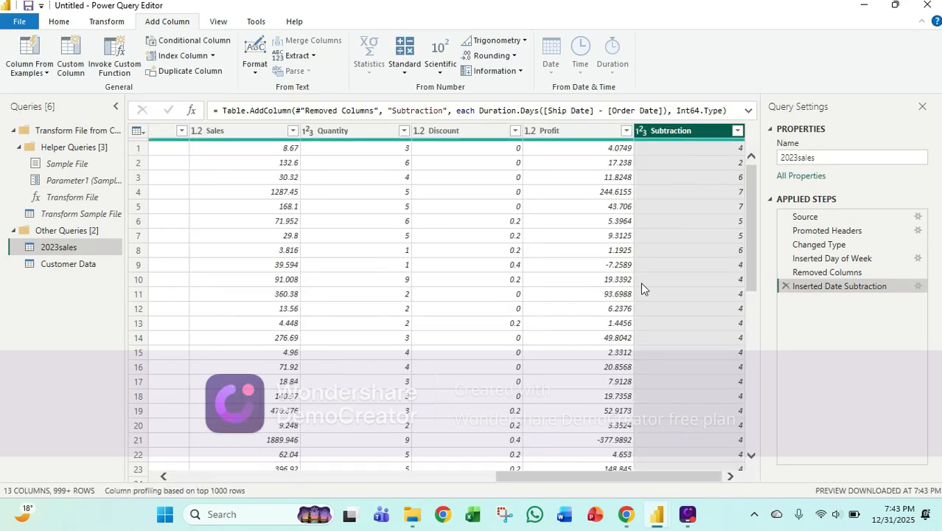
# Rename the new Subtraction column as "shipping dat".
pyautogui.doubleClick(669, 136)
pyautogui.rightClick(669, 137)
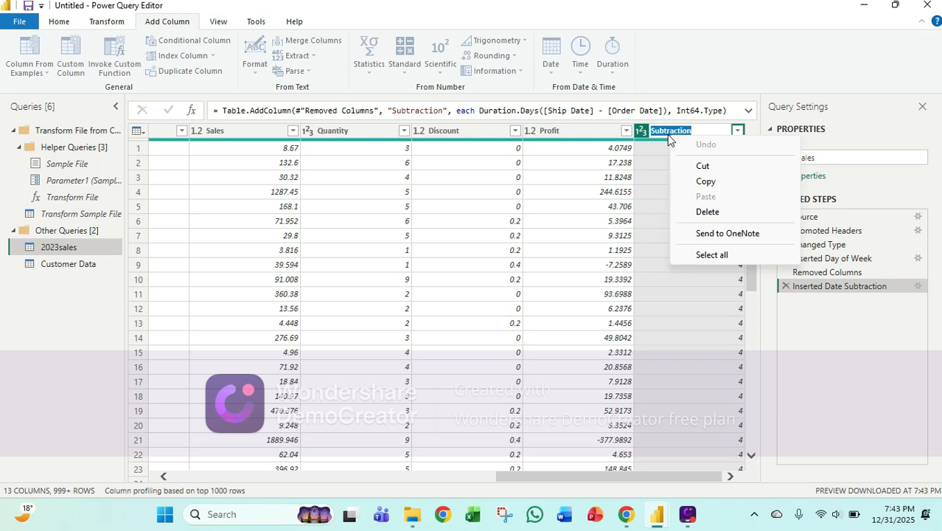
pyautogui.click(652, 141)
pyautogui.doubleClick(663, 135)
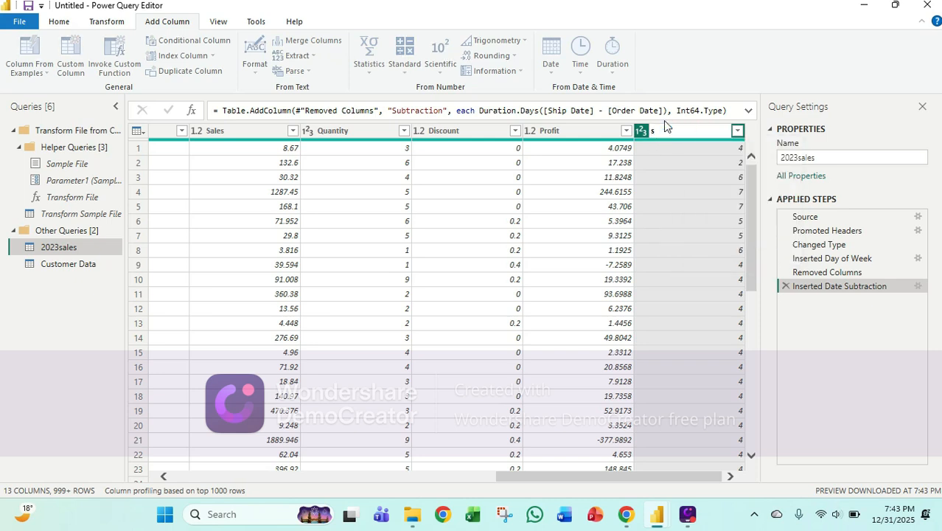
pyautogui.write('shh')
pyautogui.press('BackSpace')
pyautogui.write('ipping dat')
pyautogui.click(696, 142)
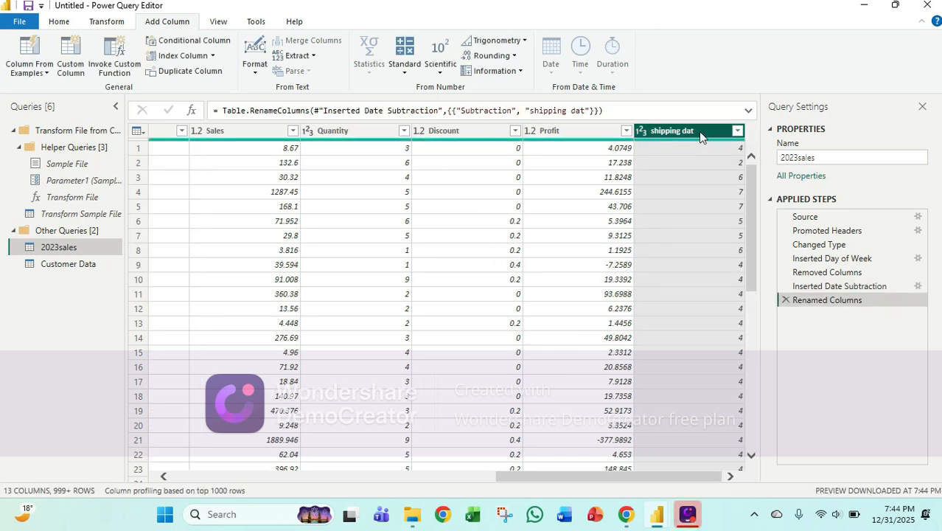
# Correct the "shipping dat" column name to "shipping day" and move the column between Ship Mode and Customer ID.
pyautogui.doubleClick(699, 131)
pyautogui.click(700, 135)
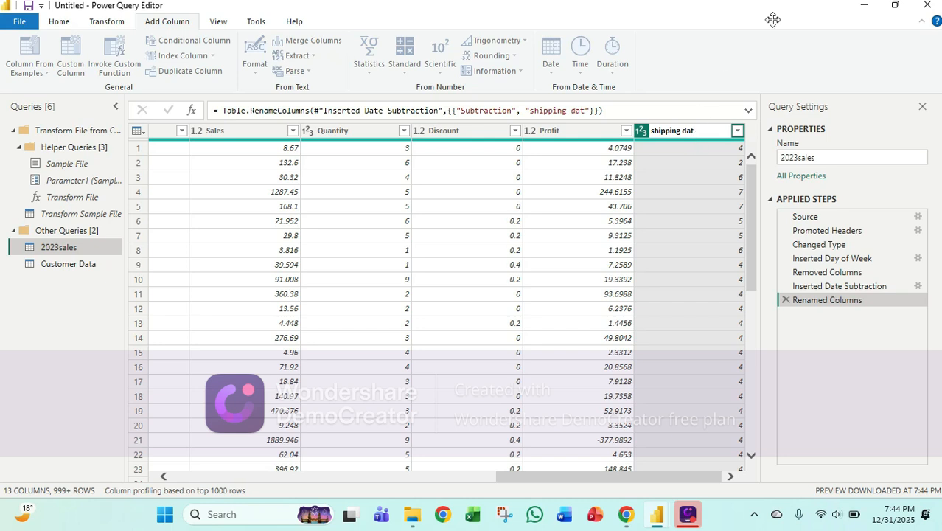
pyautogui.press('BackSpace')
pyautogui.write('yu')
pyautogui.press('BackSpace')
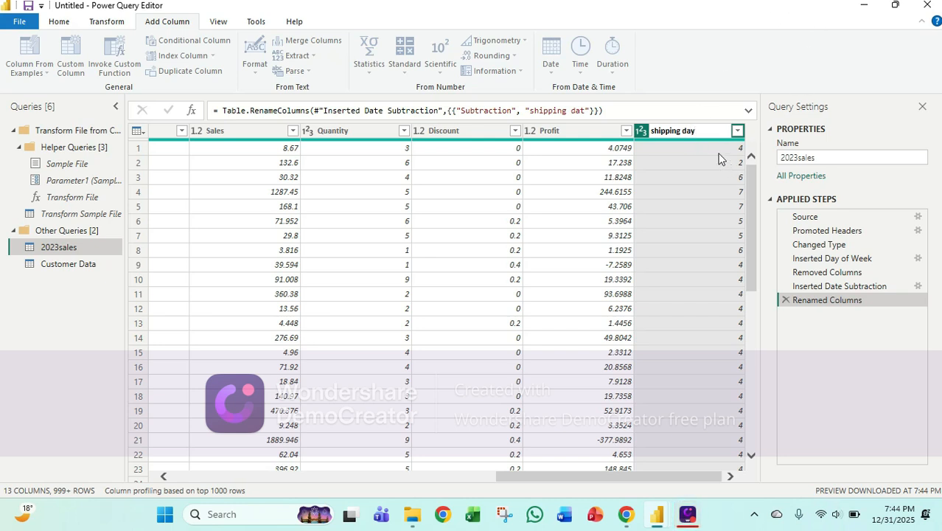
pyautogui.press('Return')
pyautogui.moveTo(660, 134)
pyautogui.mouseDown()
pyautogui.moveTo(501, 172)
pyautogui.moveTo(136, 189)
pyautogui.moveTo(397, 191)
pyautogui.mouseUp()
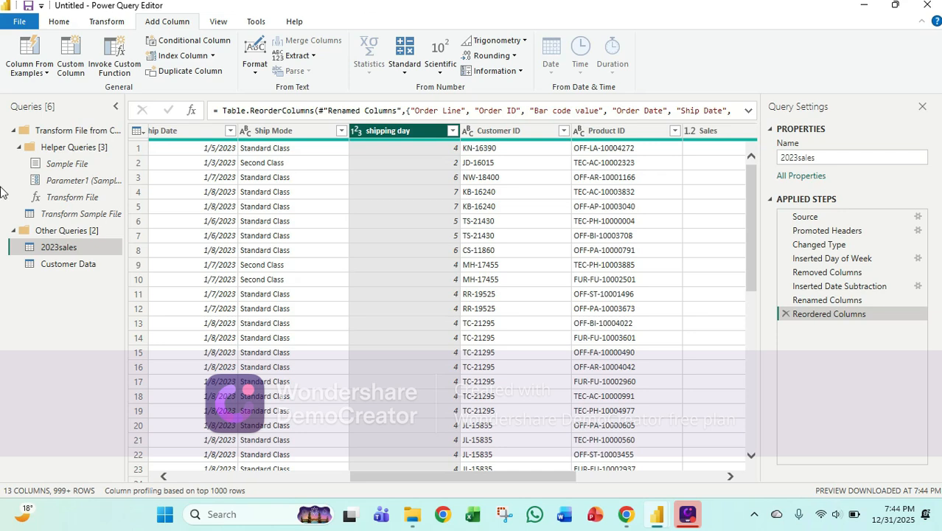
# Start a custom column in the 2023sales query and name it "Profit margin".
pyautogui.click(66, 74)
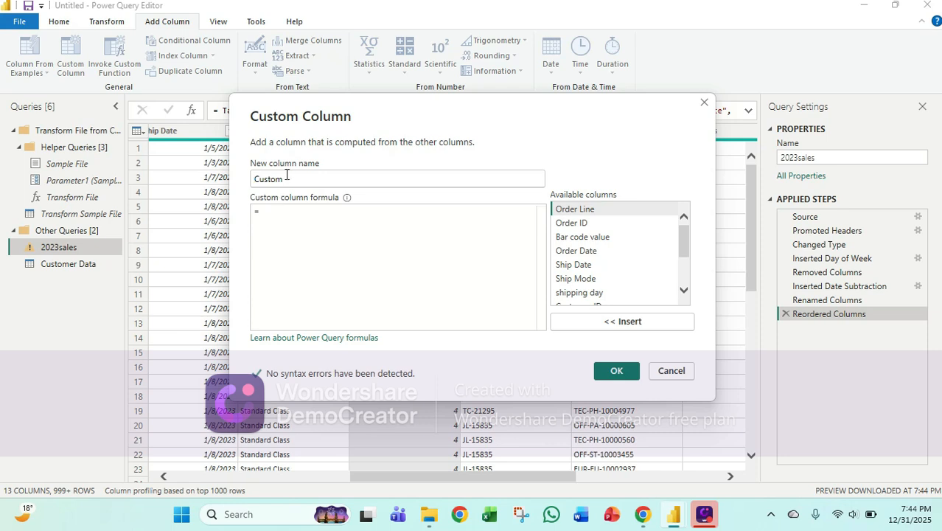
pyautogui.moveTo(283, 179); pyautogui.dragTo(256, 193)
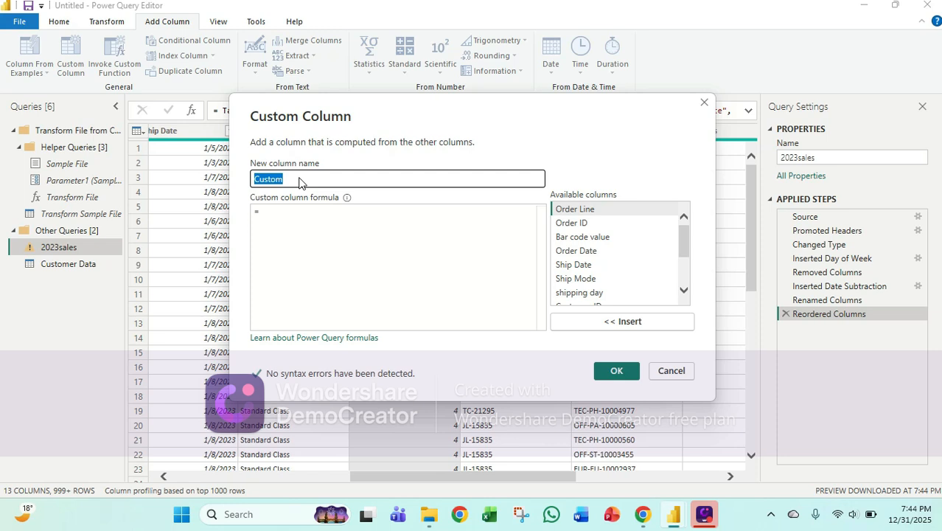
pyautogui.write('Profit')
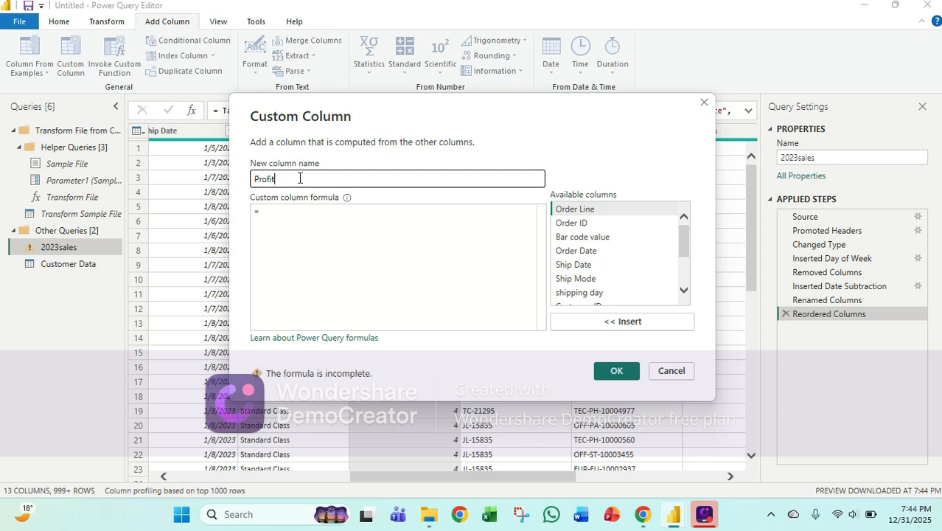
pyautogui.write(' margin')
# Enter the custom column formula ([Profit]/[Sales])*100, using the available Profit and Sales columns.
pyautogui.click(267, 217)
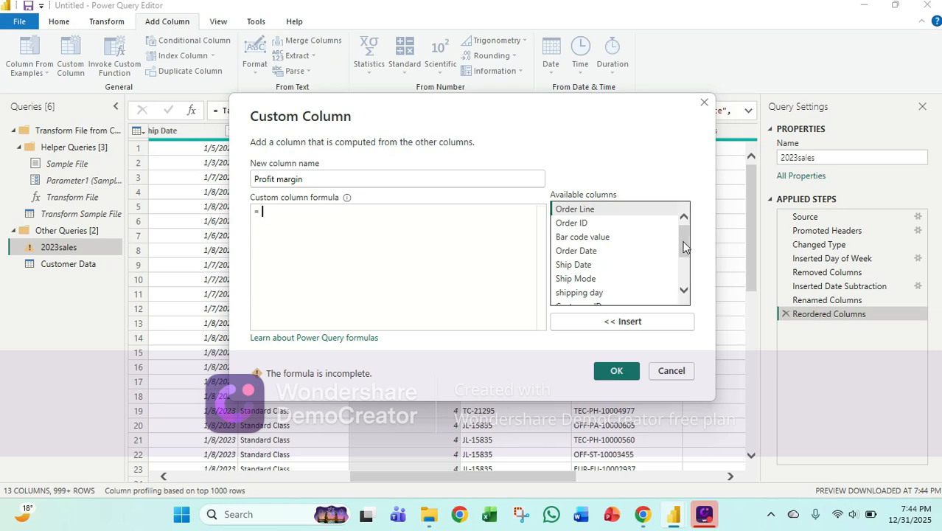
pyautogui.moveTo(684, 247); pyautogui.dragTo(683, 283)
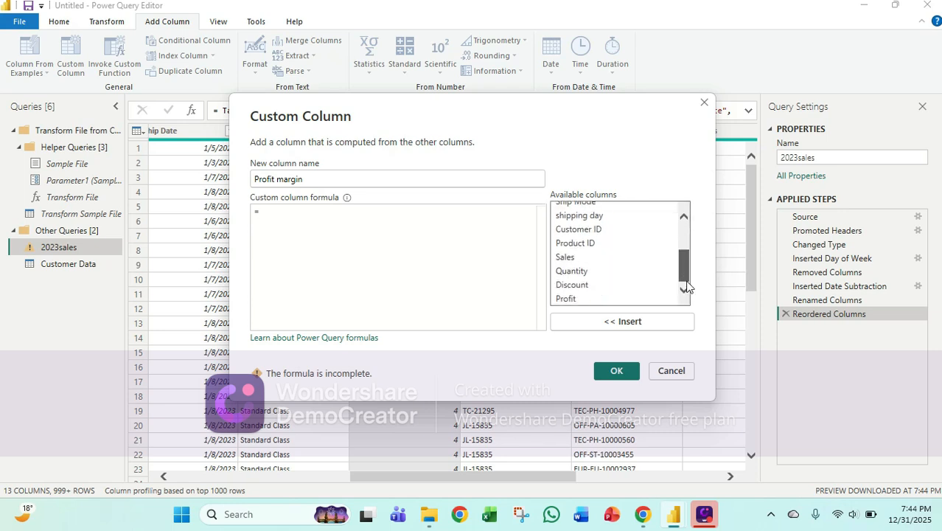
pyautogui.doubleClick(578, 300)
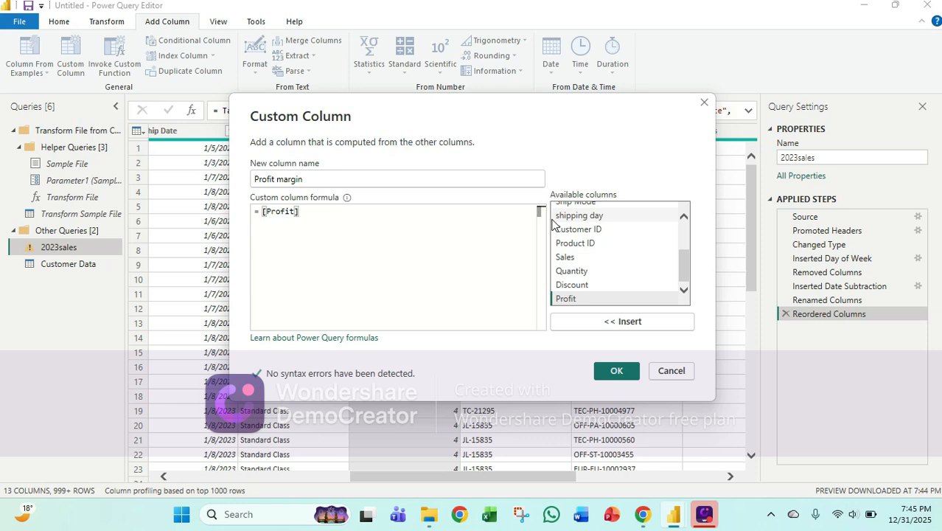
pyautogui.write('/')
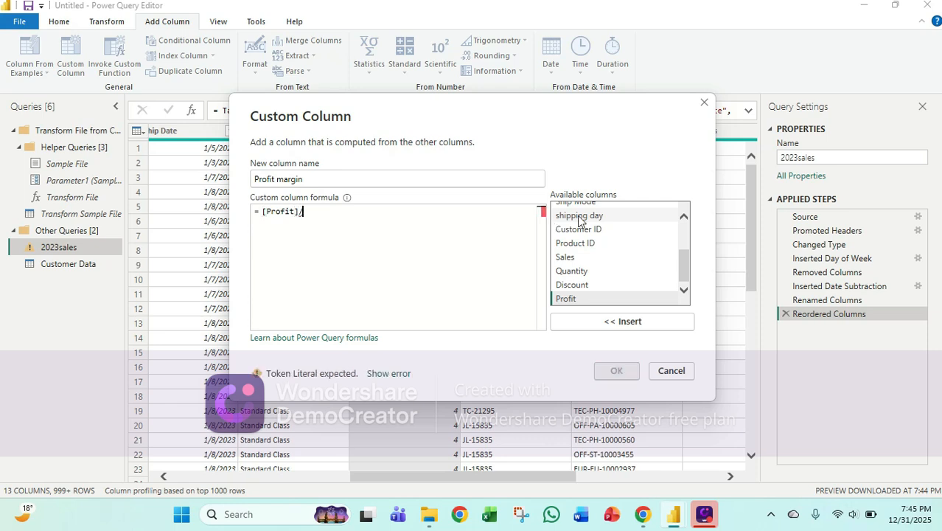
pyautogui.doubleClick(575, 256)
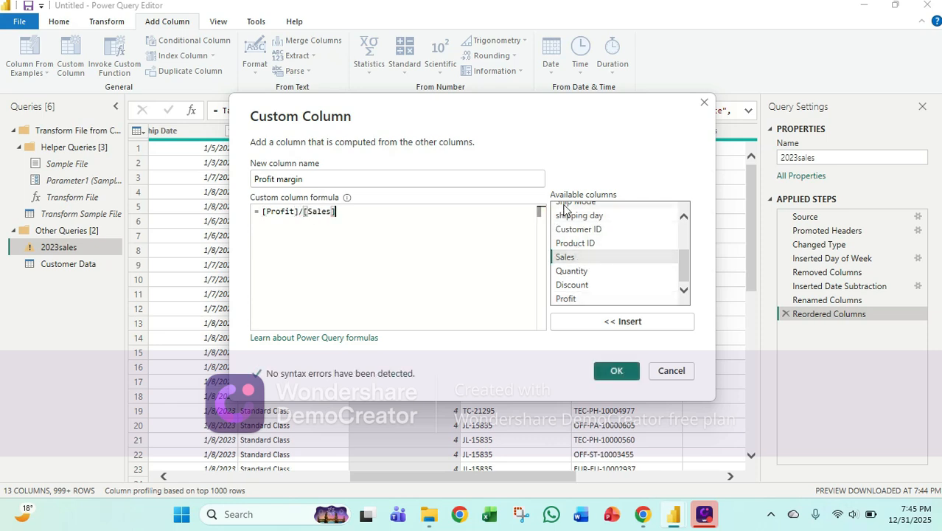
pyautogui.write(')')
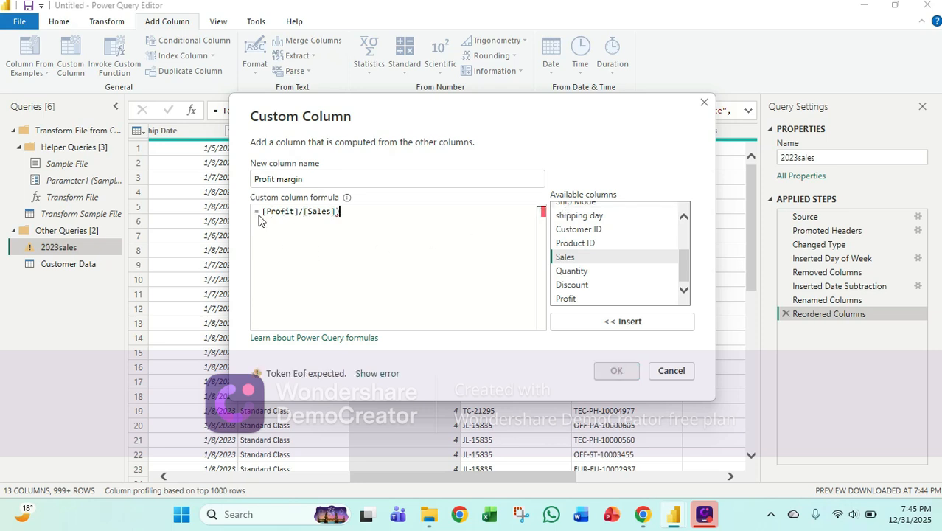
pyautogui.click(263, 211)
pyautogui.write('(')
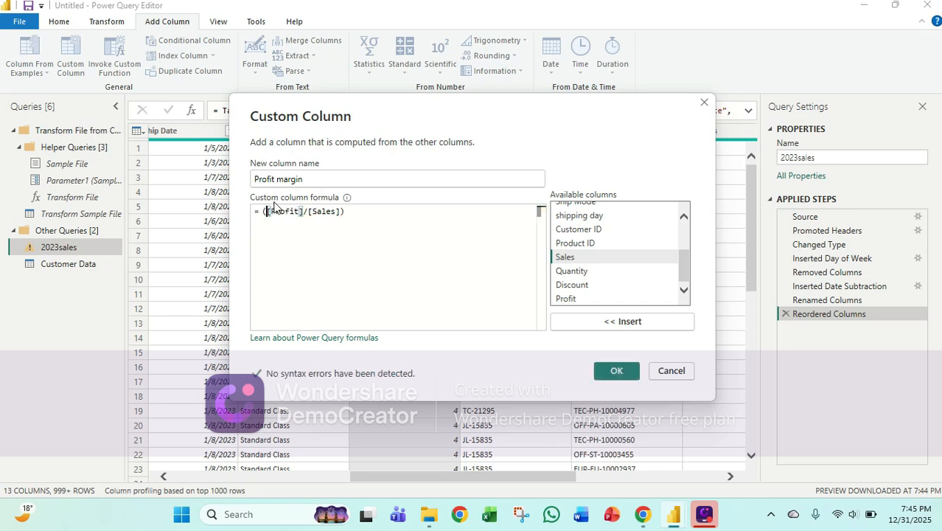
pyautogui.click(347, 211)
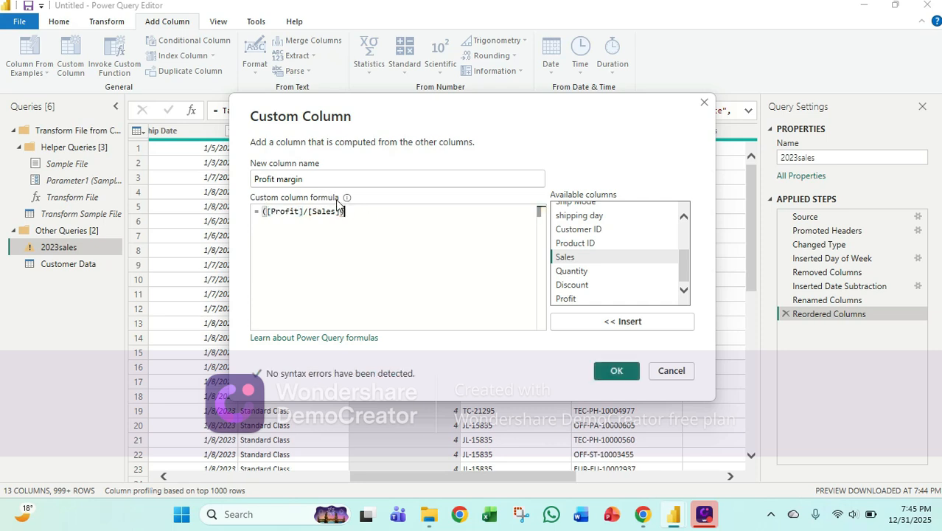
pyautogui.write('*100')
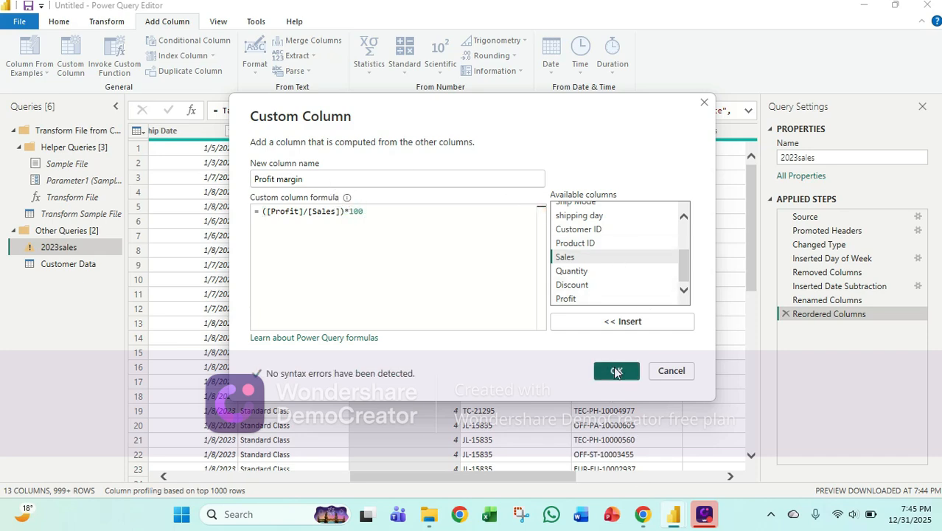
# Confirm the Profit margin custom column to add it to the 2023sales query.
pyautogui.click(611, 370)
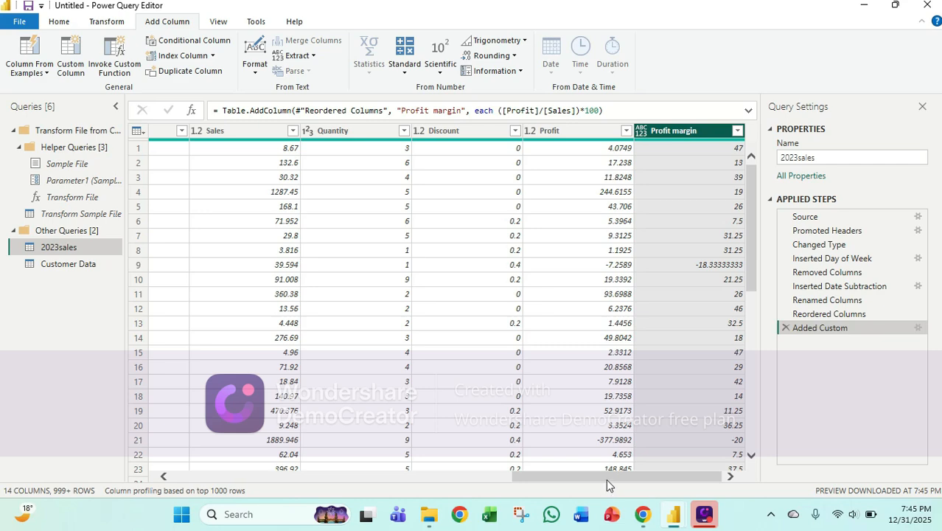
pyautogui.moveTo(606, 478); pyautogui.dragTo(469, 481)
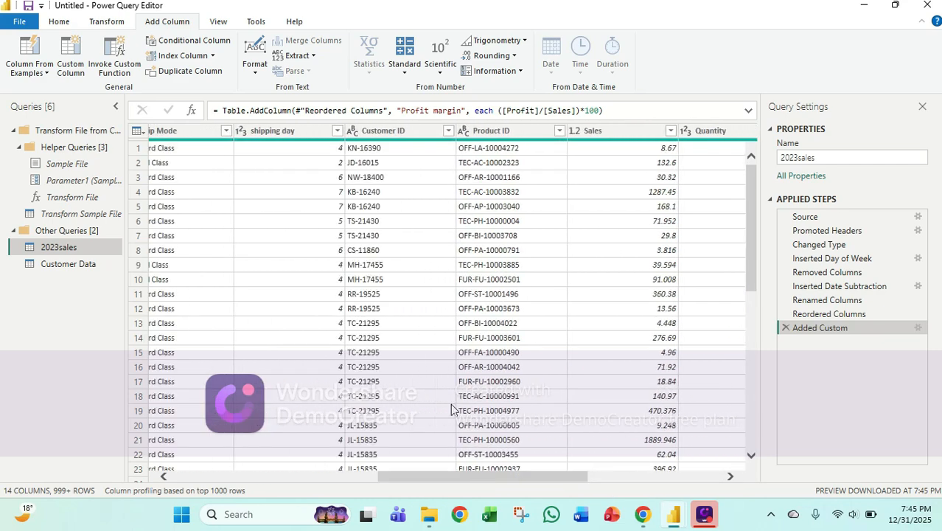
# Start another custom column in the 2023sales query and begin its formula with IF[shipping day].
pyautogui.click(78, 78)
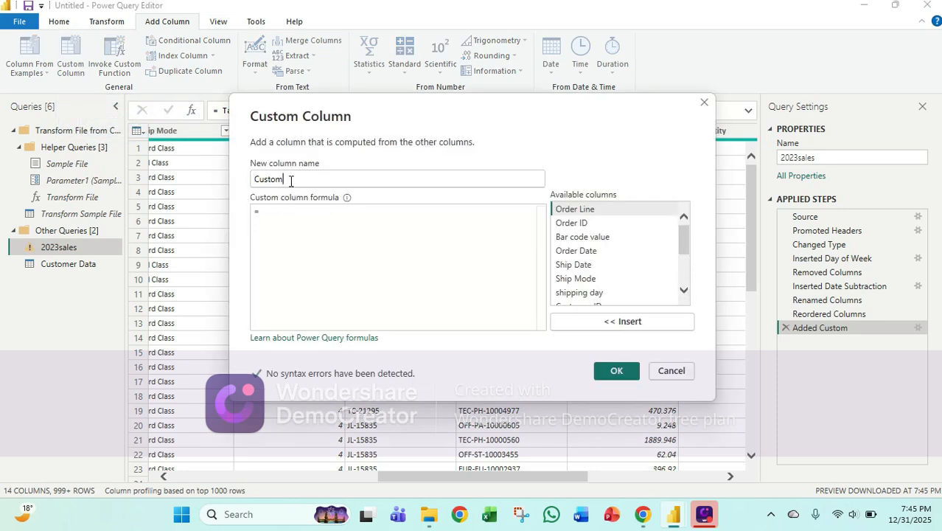
pyautogui.moveTo(291, 180); pyautogui.dragTo(251, 190)
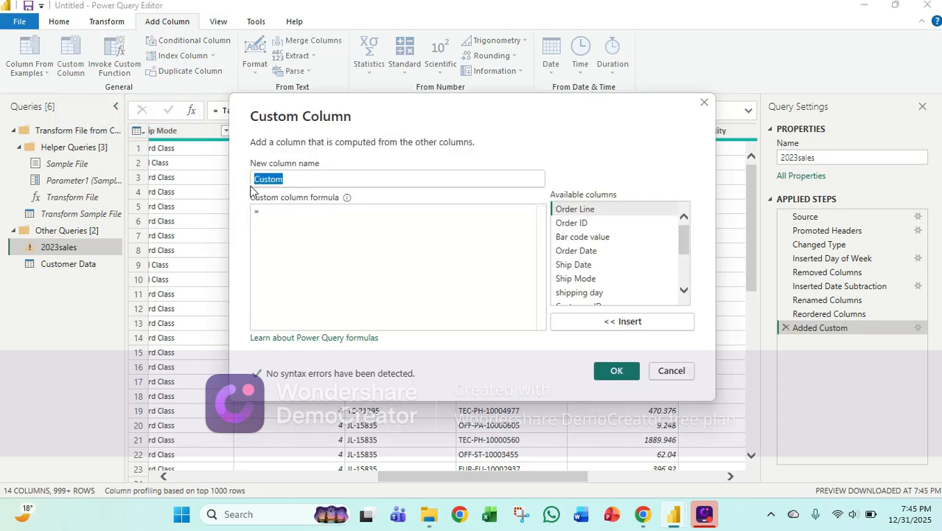
pyautogui.click(284, 216)
pyautogui.write('If')
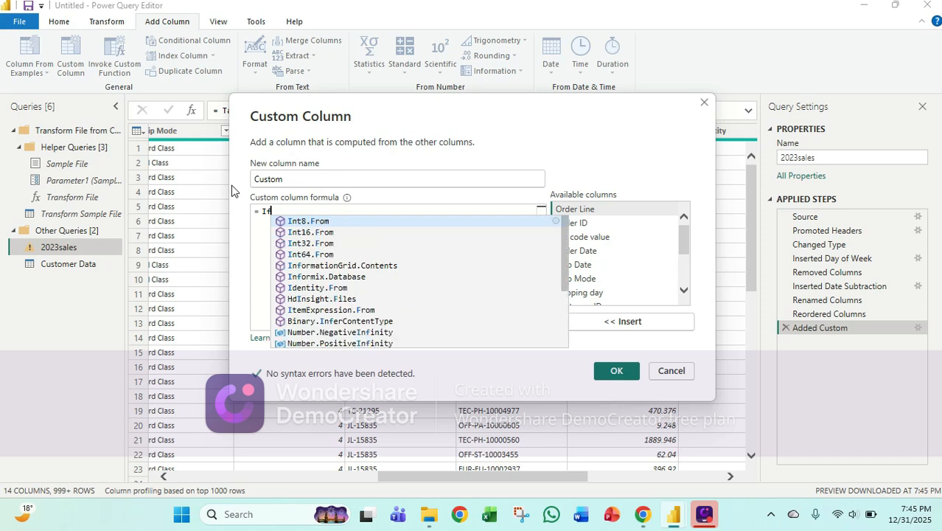
pyautogui.press('BackSpace')
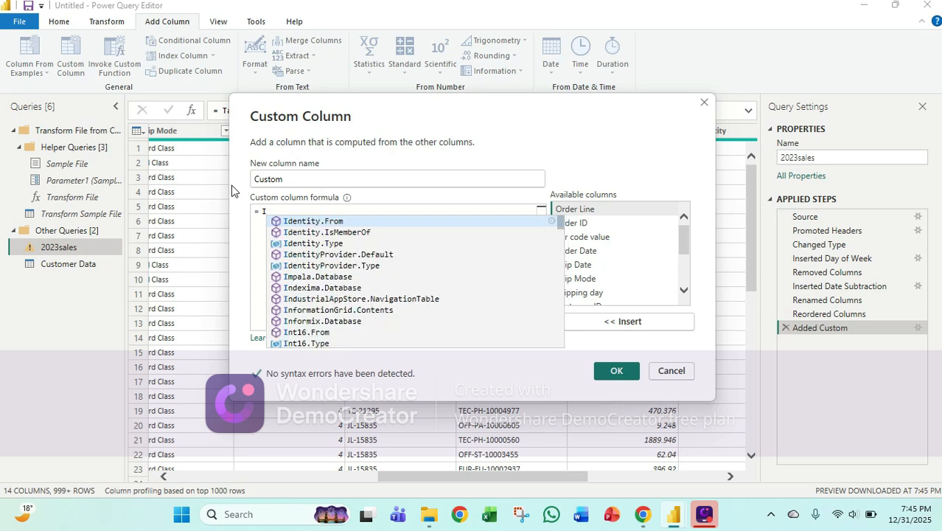
pyautogui.write('F')
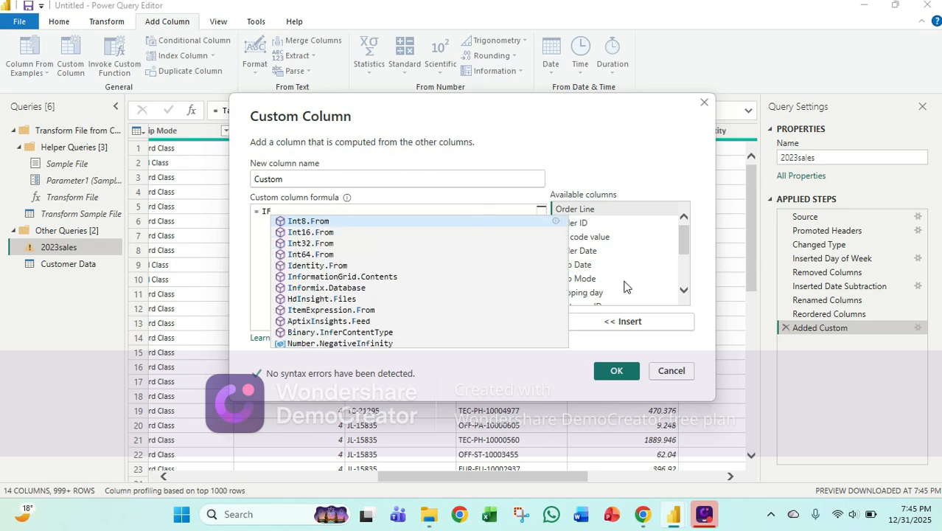
pyautogui.moveTo(683, 230); pyautogui.dragTo(689, 263)
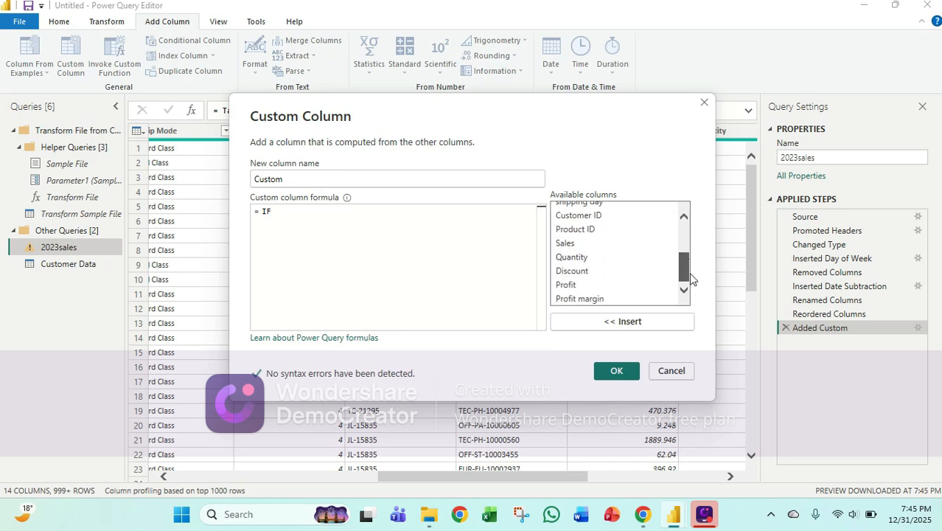
pyautogui.moveTo(684, 272); pyautogui.dragTo(679, 256)
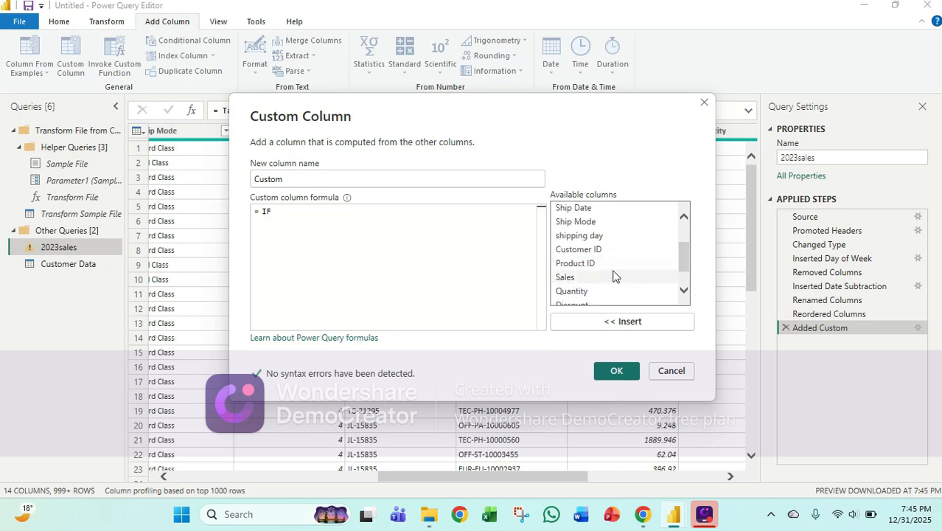
pyautogui.doubleClick(599, 238)
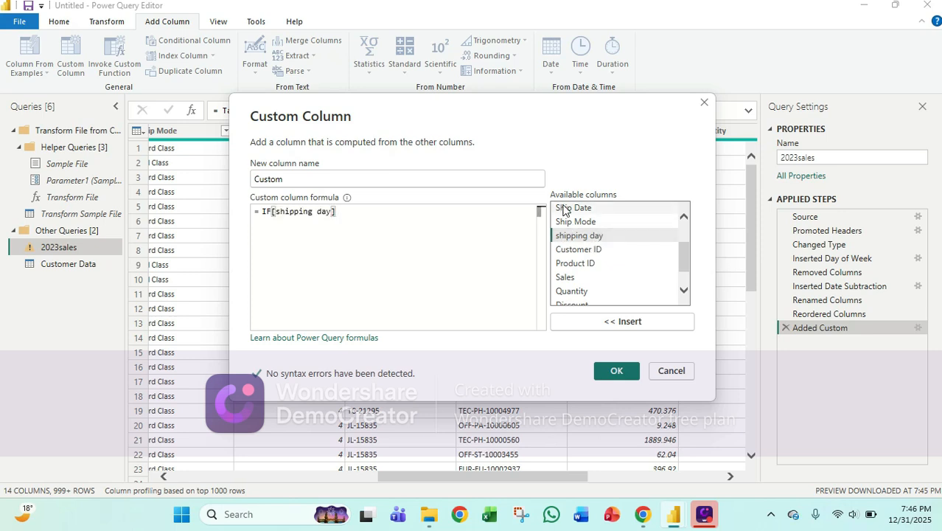
# Extend the custom column formula with the condition and results: <4 then "Early" else "late", without a comma before else.
pyautogui.write('<')
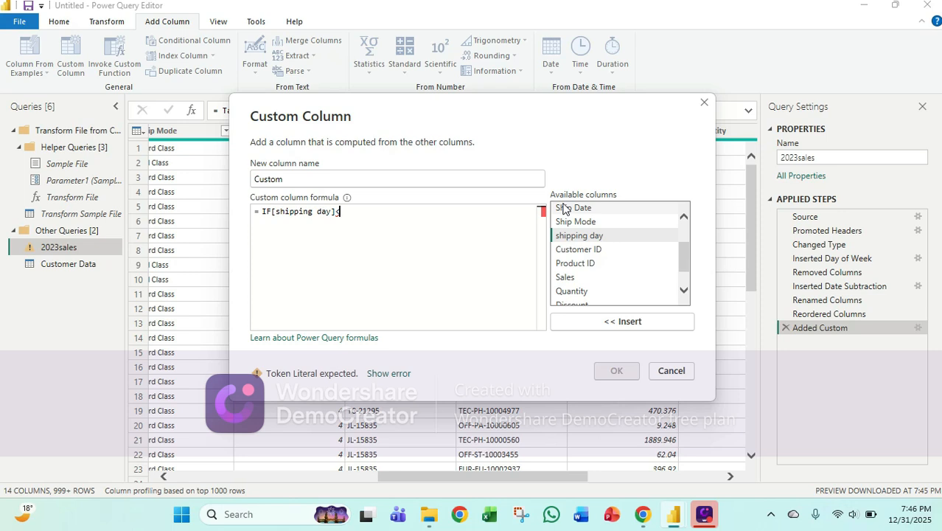
pyautogui.write('4 then')
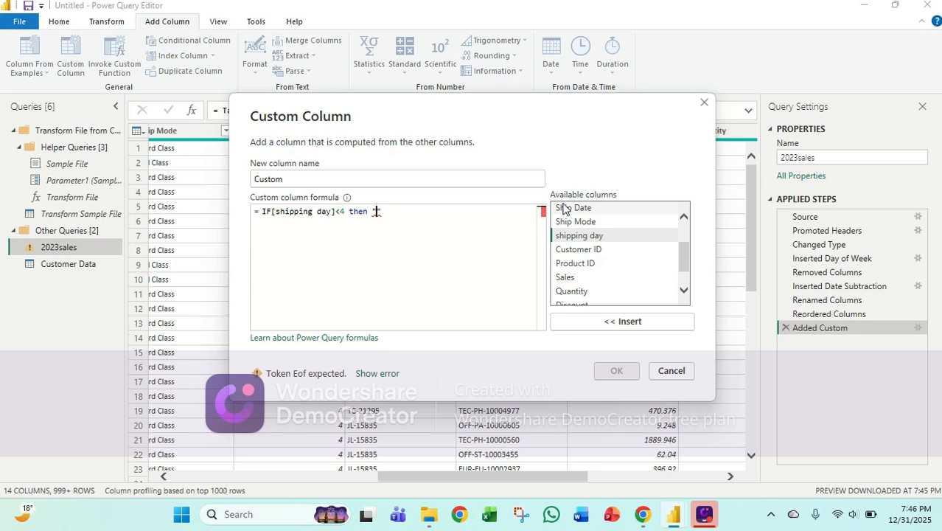
pyautogui.write('arly",')
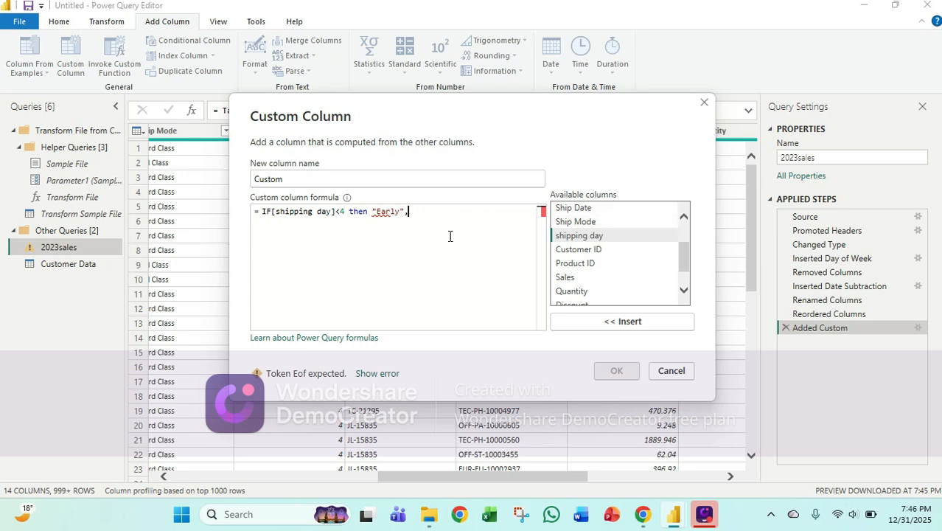
pyautogui.write('else "late"')
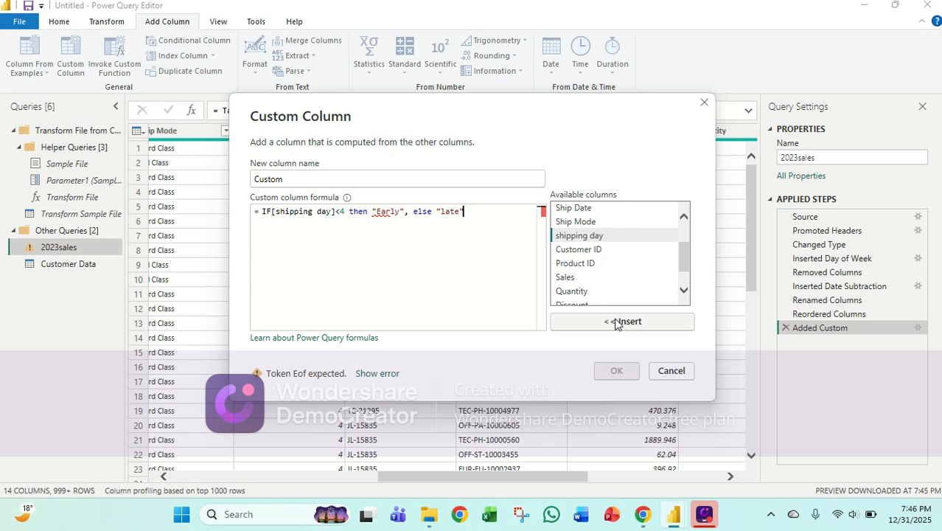
pyautogui.click(407, 211)
pyautogui.press('BackSpace')
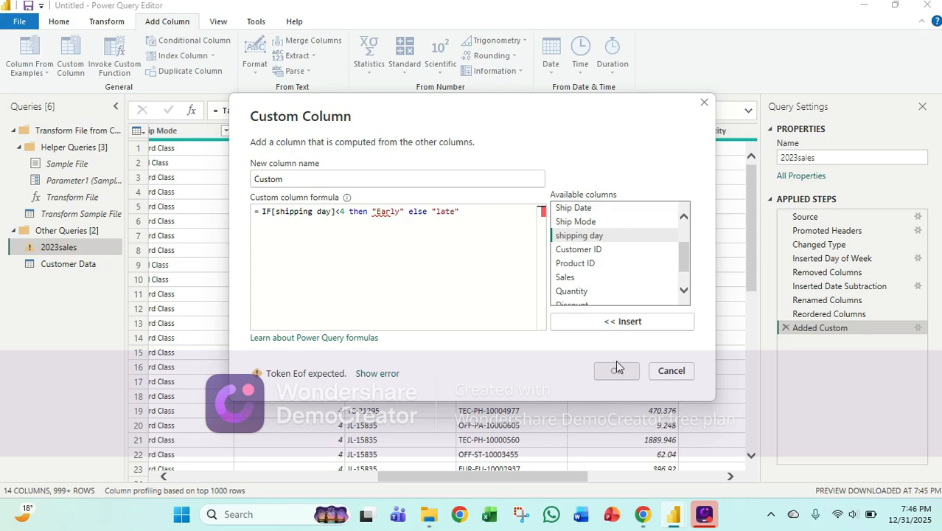
# Replace the uppercase IF in the formula with lowercase if and add the custom column.
pyautogui.click(266, 212)
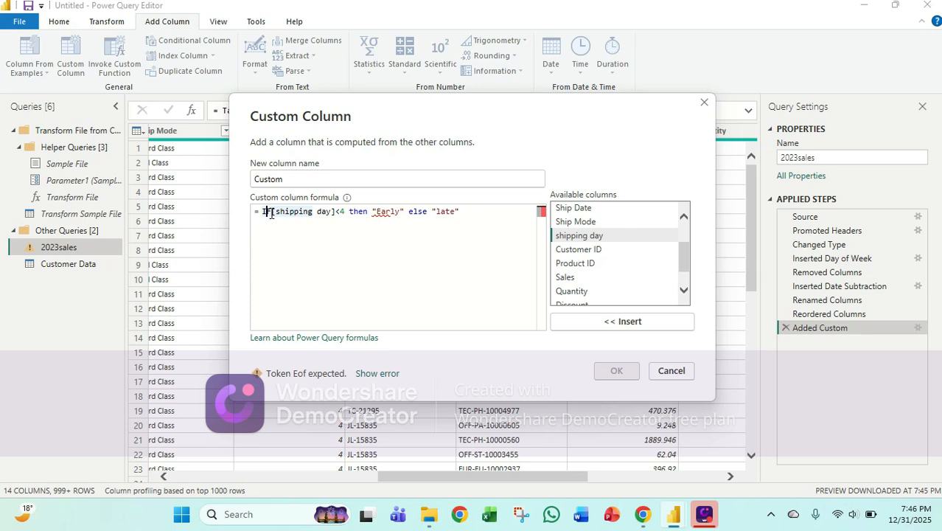
pyautogui.click(275, 213)
pyautogui.press('BackSpace')
pyautogui.press('BackSpace')
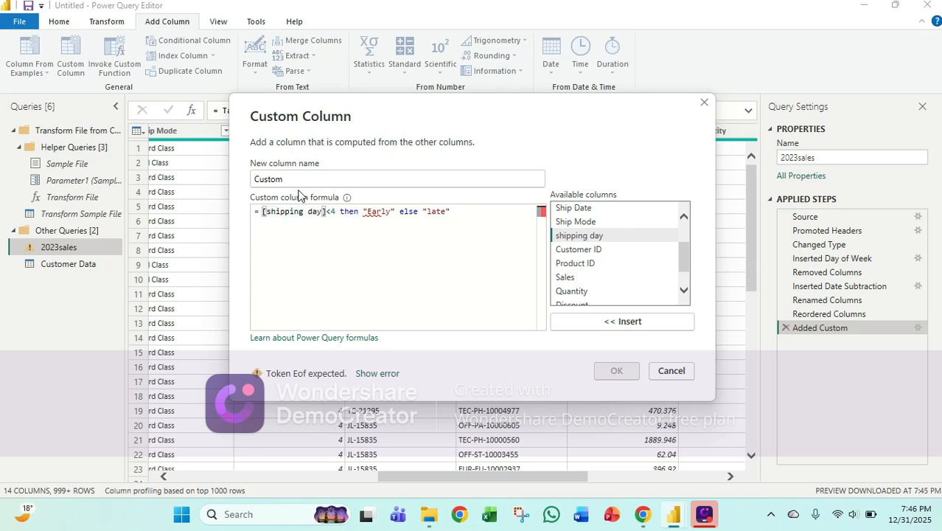
pyautogui.write('if')
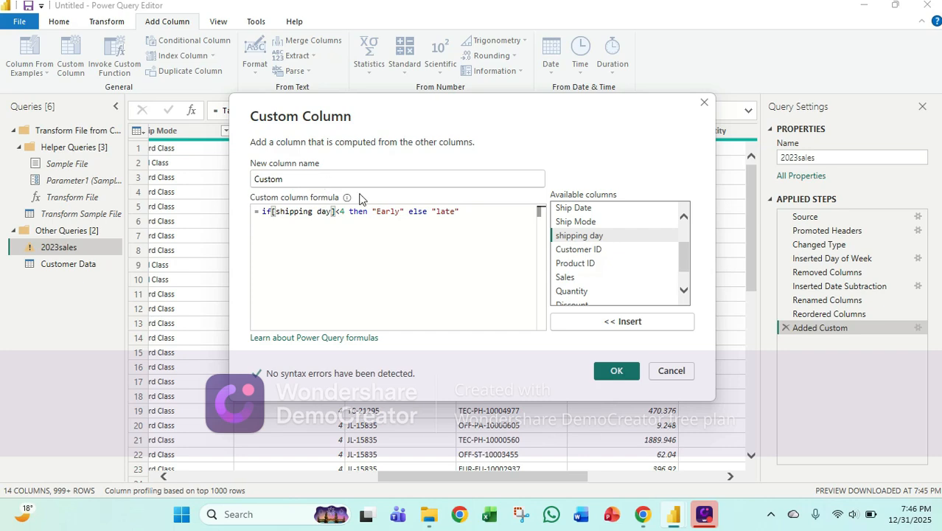
pyautogui.click(623, 369)
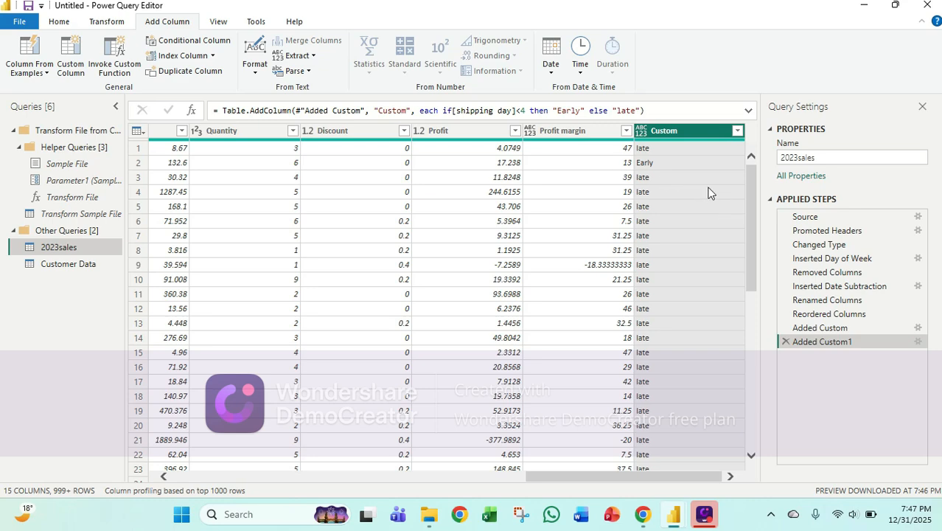
# Examine the Early and late values in the new Custom column across the rows of the 2023sales query.
pyautogui.scroll(-7, 709, 199)
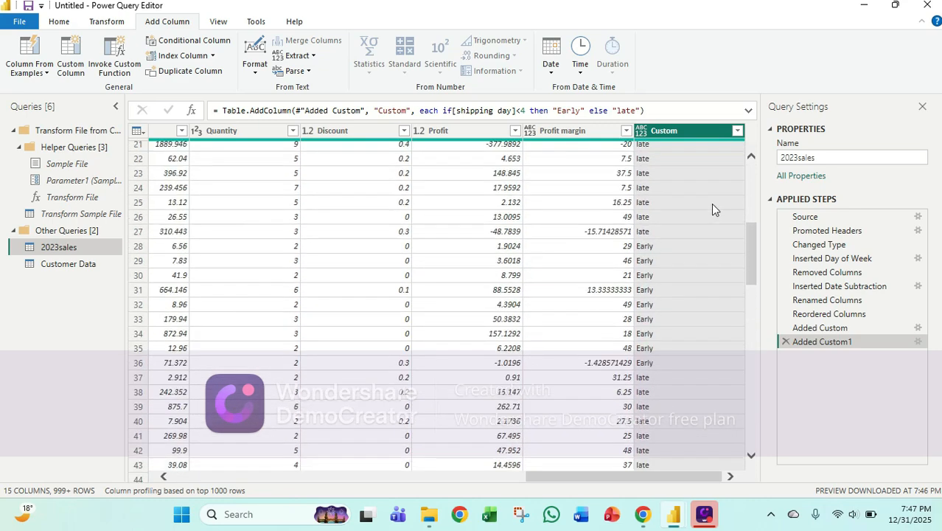
pyautogui.scroll(7, 712, 208)
pyautogui.scroll(-10, 707, 207)
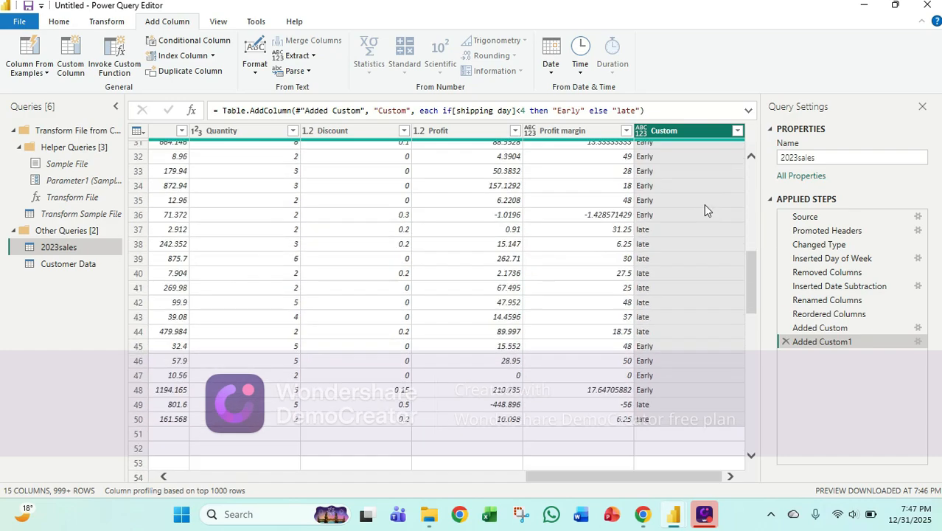
pyautogui.scroll(-16, 704, 211)
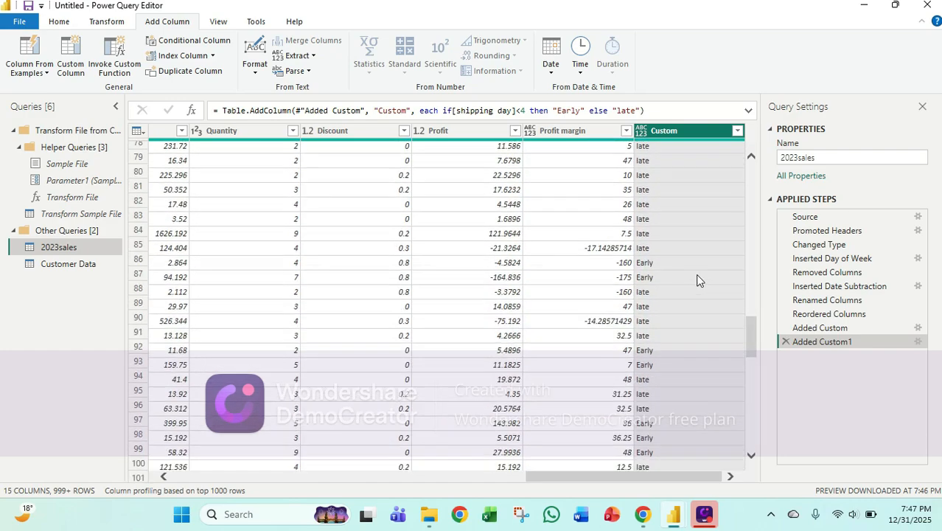
pyautogui.scroll(-4, 699, 280)
pyautogui.scroll(6, 699, 282)
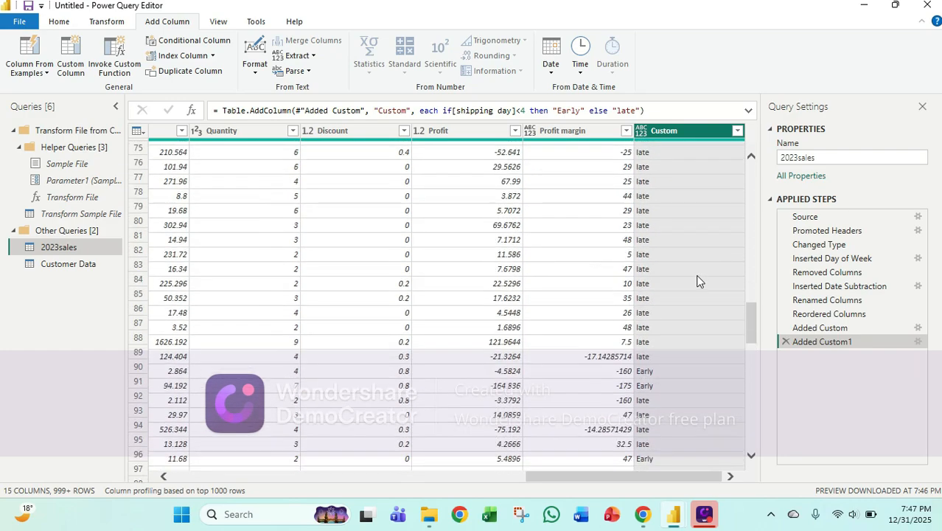
pyautogui.scroll(16, 689, 267)
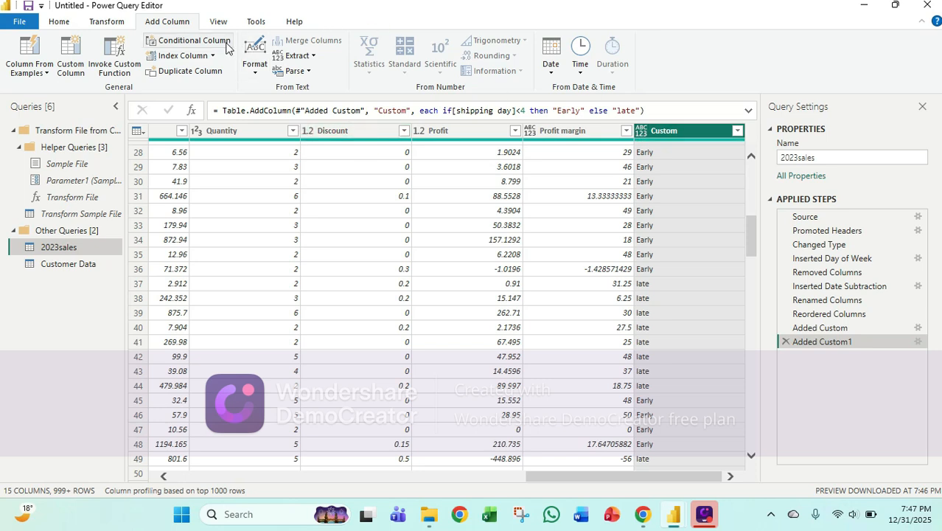
# Switch to the Customer Data query and start a conditional column there instead of in 2023sales.
pyautogui.click(225, 44)
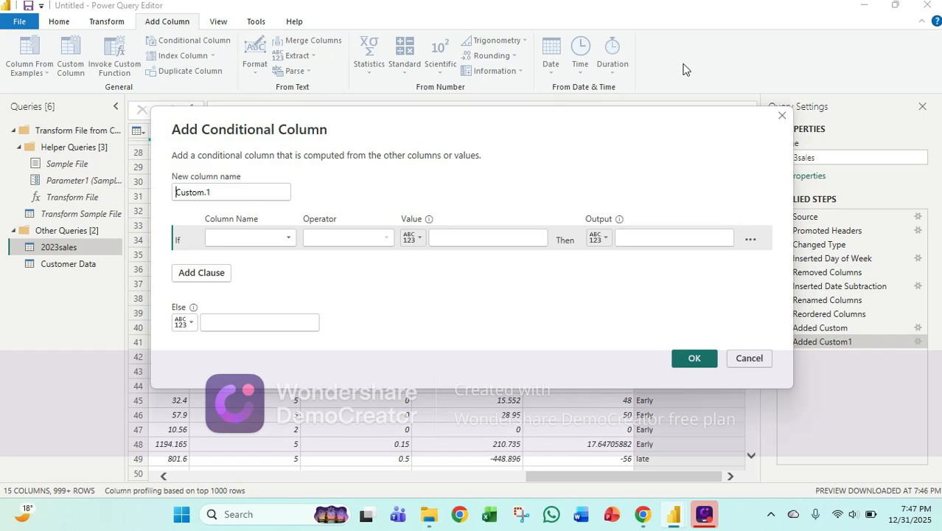
pyautogui.click(782, 116)
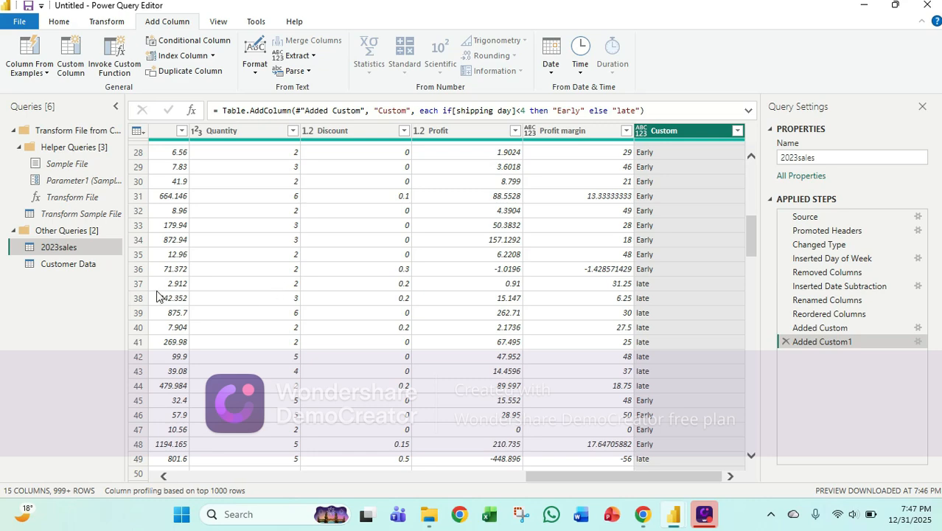
pyautogui.click(94, 273)
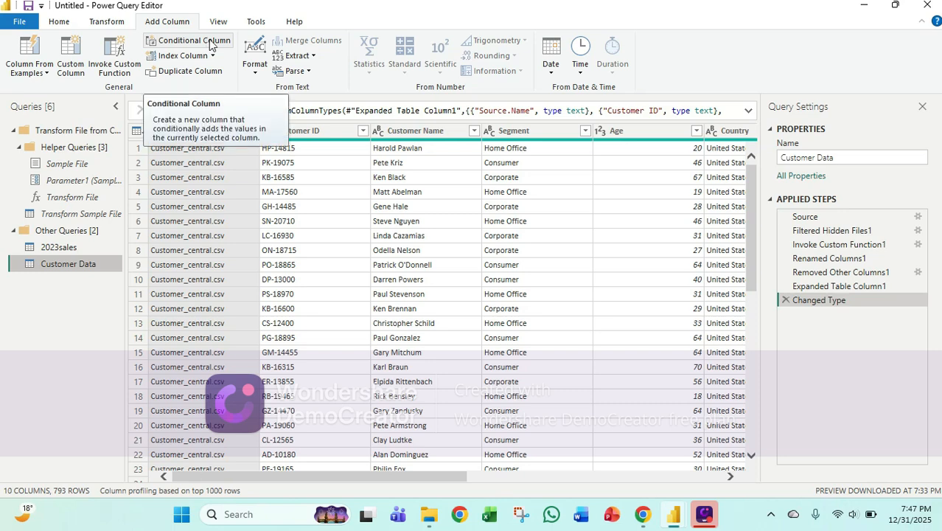
pyautogui.click(209, 39)
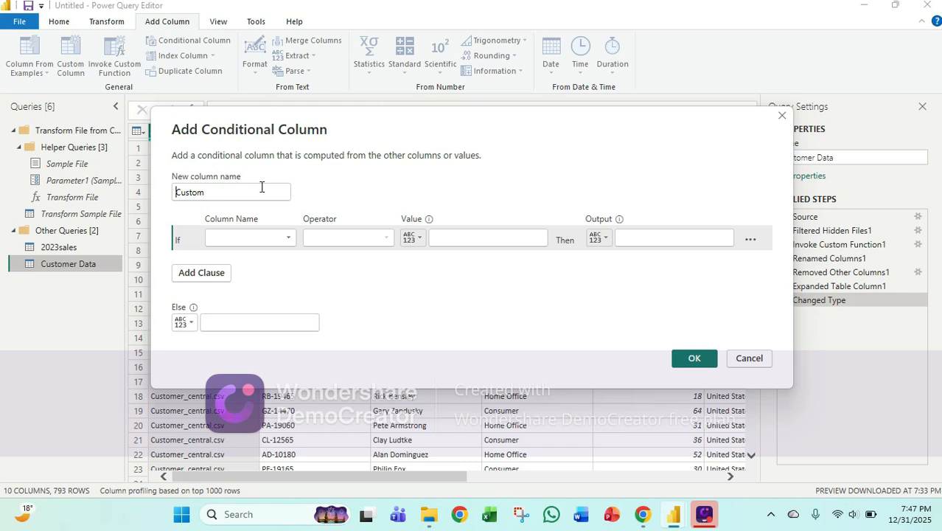
# Set the first condition to output Young when Age equals 30.
pyautogui.click(248, 236)
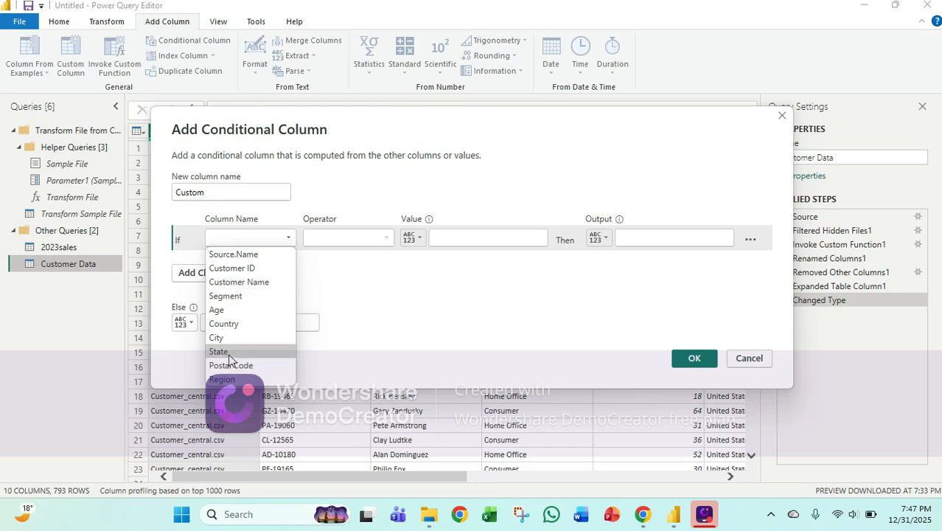
pyautogui.click(219, 313)
pyautogui.click(328, 240)
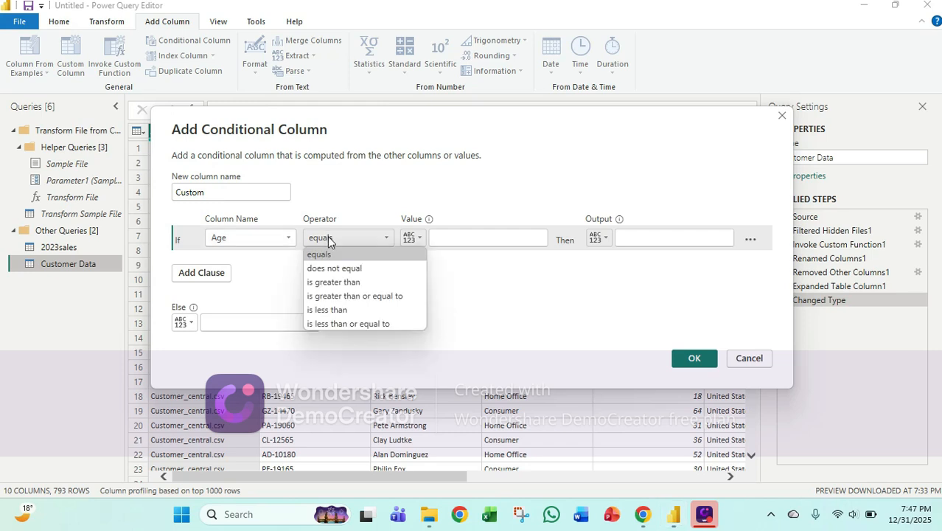
pyautogui.click(447, 237)
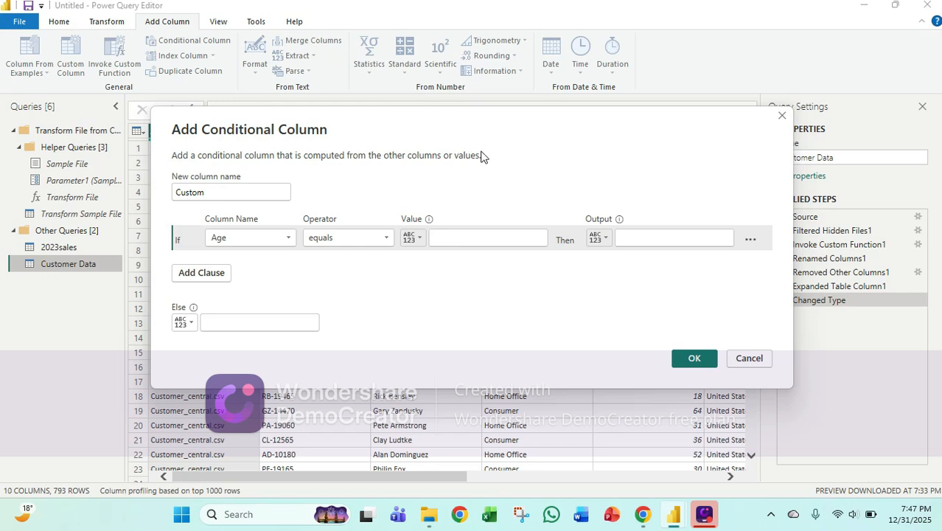
pyautogui.write('30')
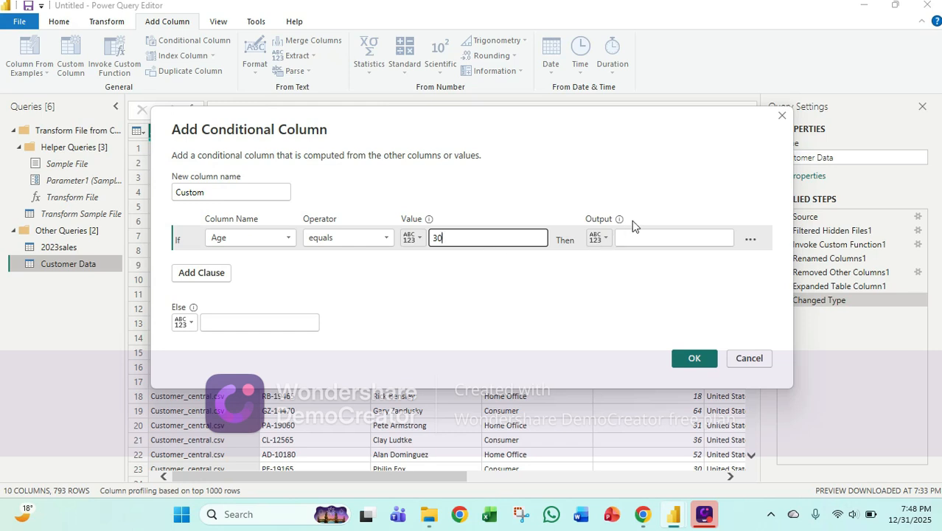
pyautogui.click(647, 239)
pyautogui.write('Young')
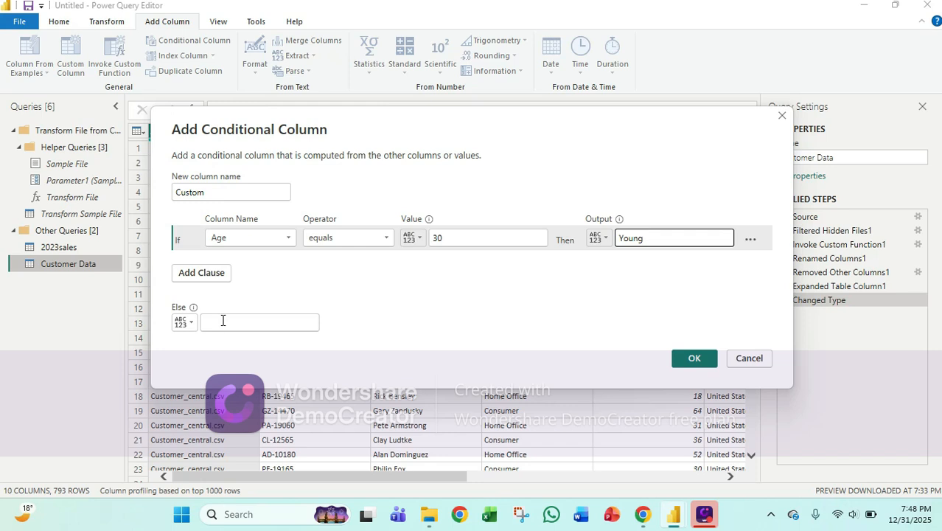
# Add an else-if clause testing whether Age is greater than or equal to 50.
pyautogui.click(202, 275)
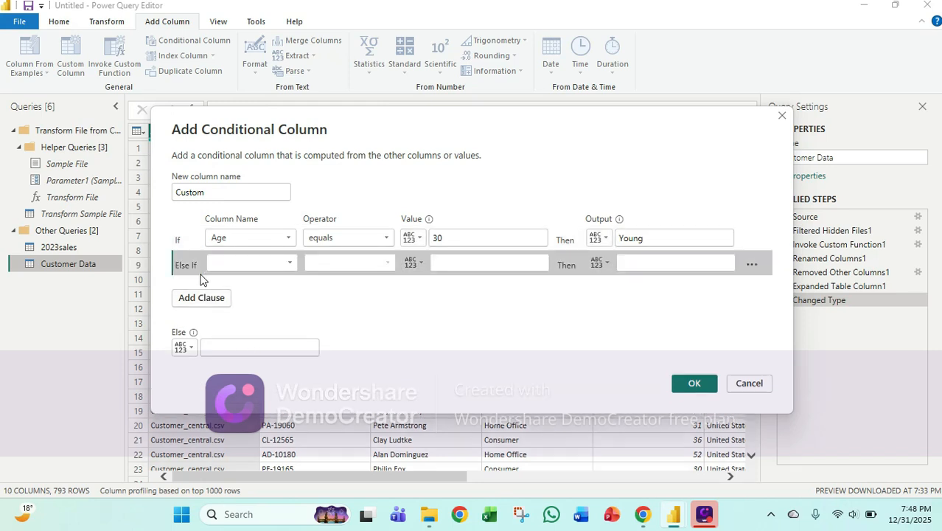
pyautogui.click(244, 264)
pyautogui.click(241, 333)
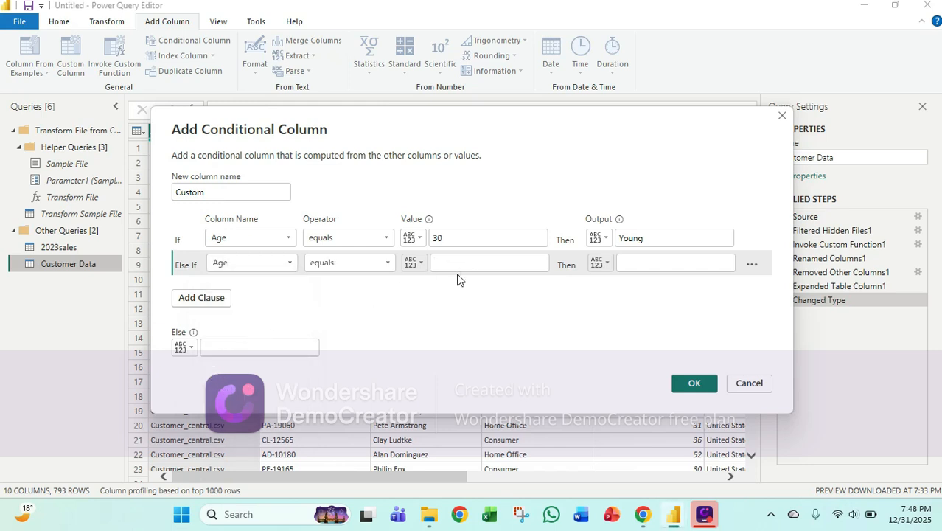
pyautogui.click(381, 264)
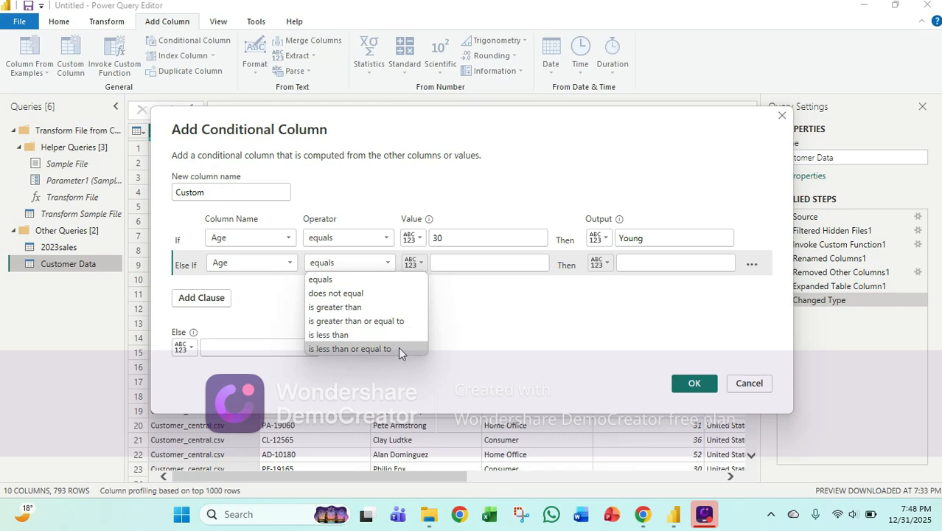
pyautogui.click(413, 320)
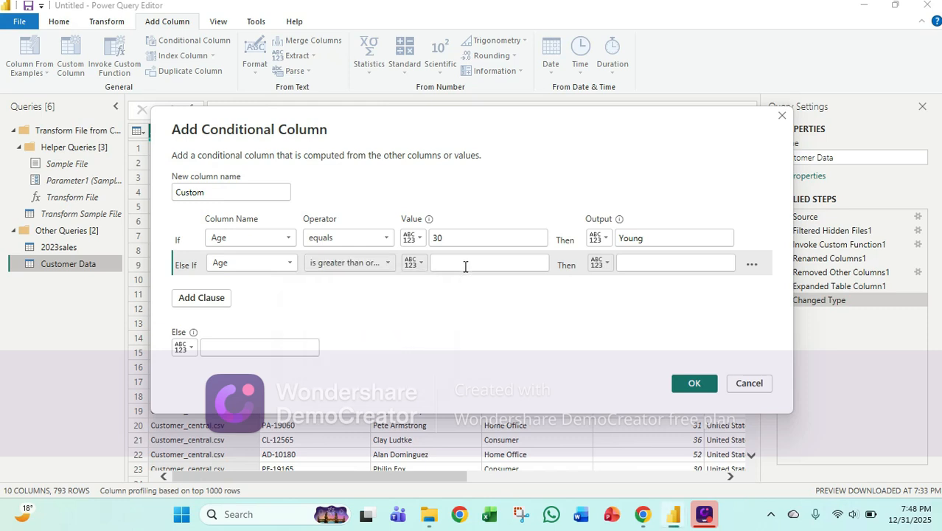
pyautogui.click(439, 258)
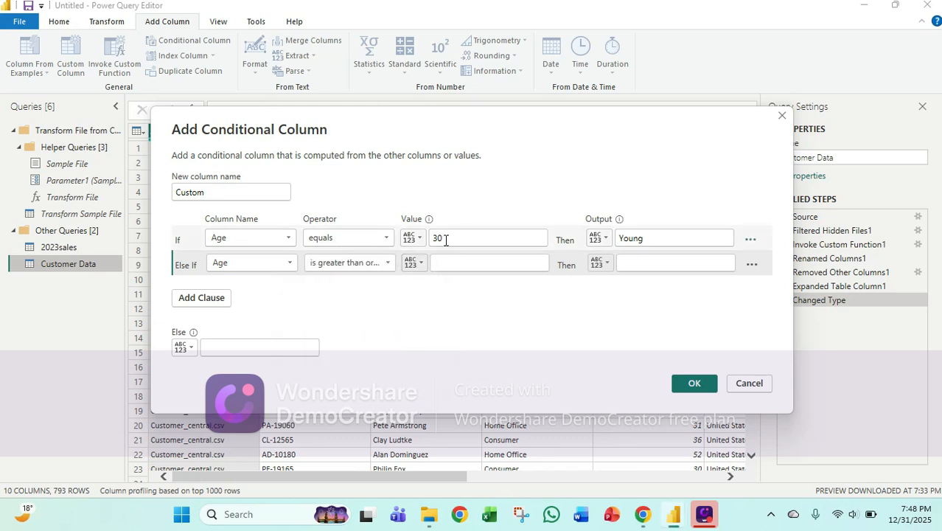
pyautogui.write('50')
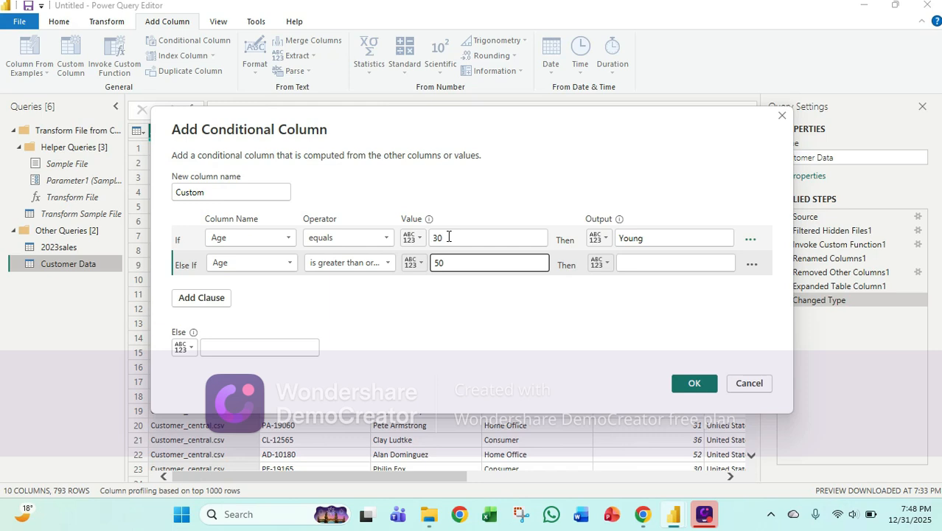
# Change the first condition's operator to is less than or equal to, and set the else-if clause's output to Old.
pyautogui.click(370, 247)
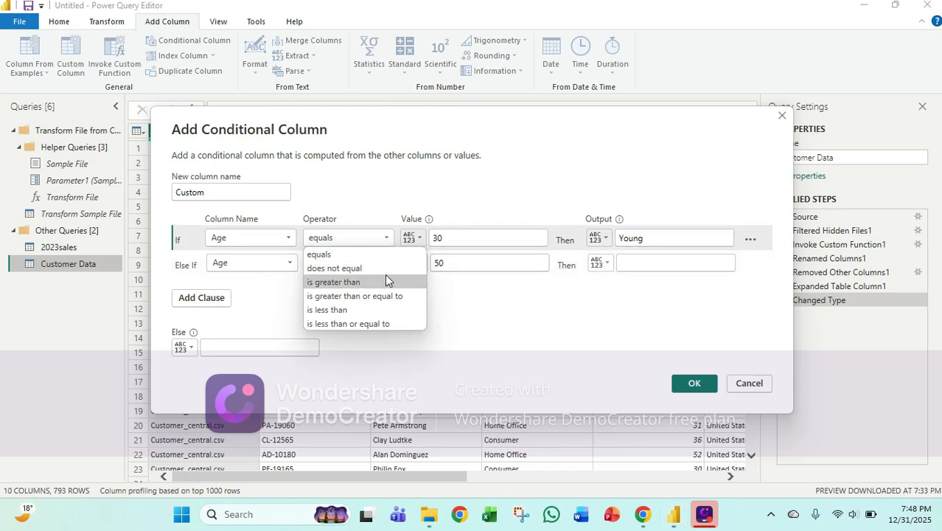
pyautogui.click(389, 328)
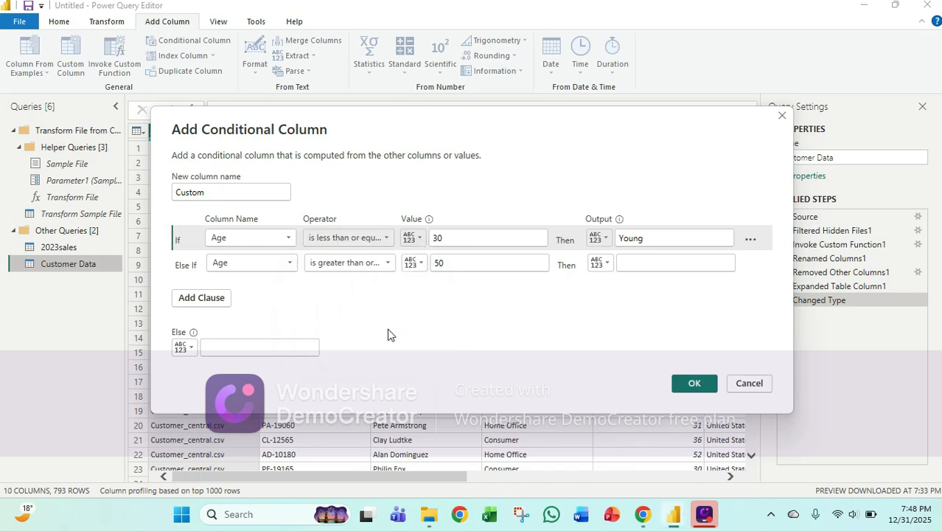
pyautogui.click(630, 262)
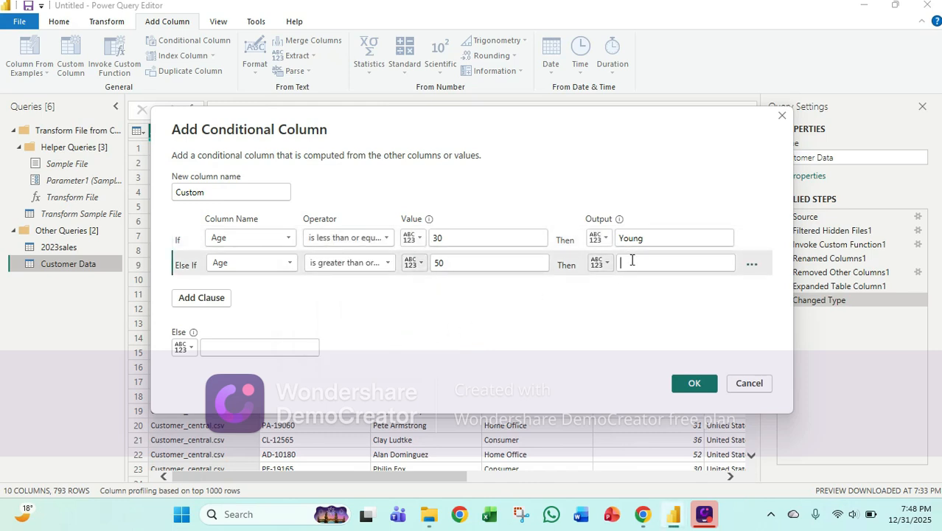
pyautogui.write('Old')
# Set the Else result to Middle and add the conditional column to the Customer Data query.
pyautogui.click(264, 346)
pyautogui.write('M')
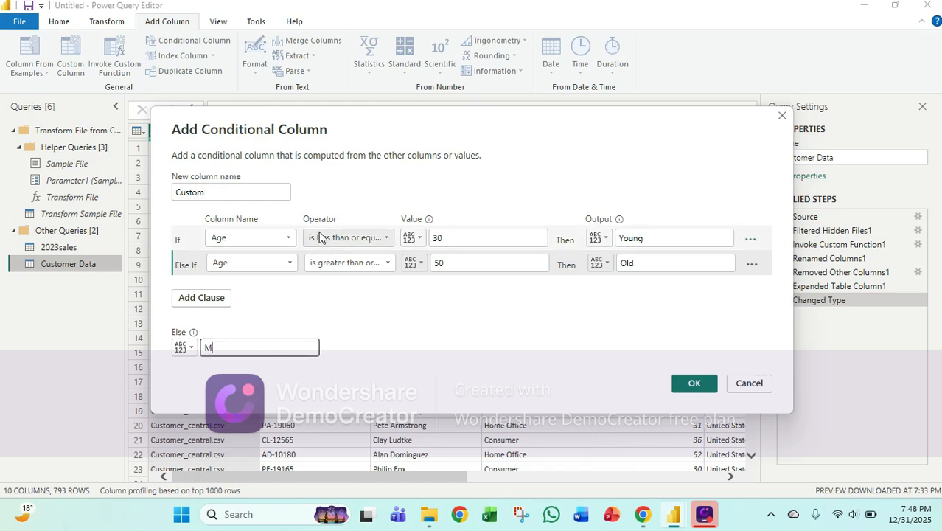
pyautogui.write('idd')
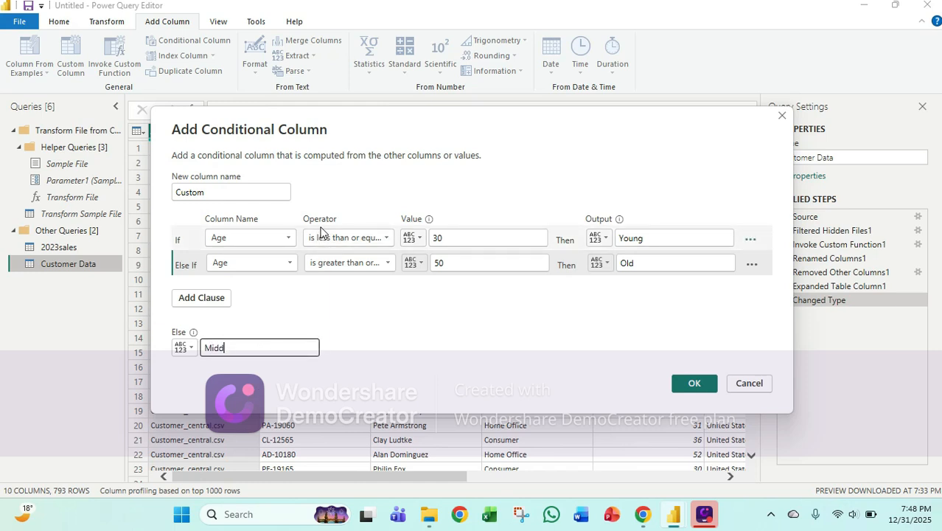
pyautogui.write('le')
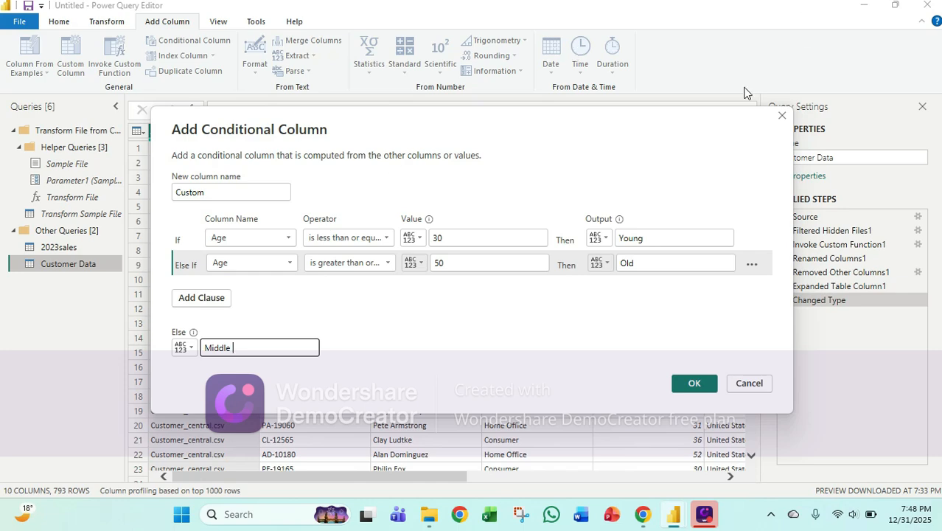
pyautogui.click(697, 394)
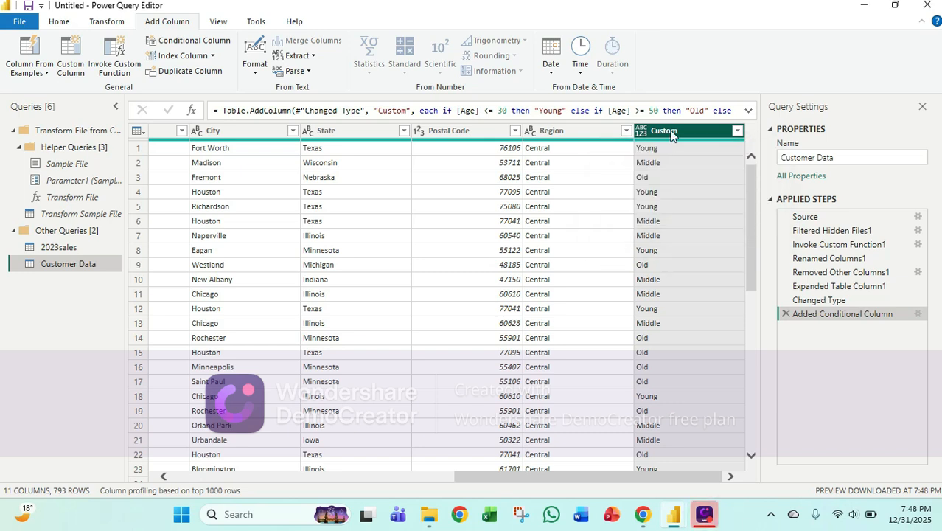
# Move the Custom column between Age and Country and compare its values with the ages down the rows.
pyautogui.moveTo(671, 135); pyautogui.dragTo(142, 120)
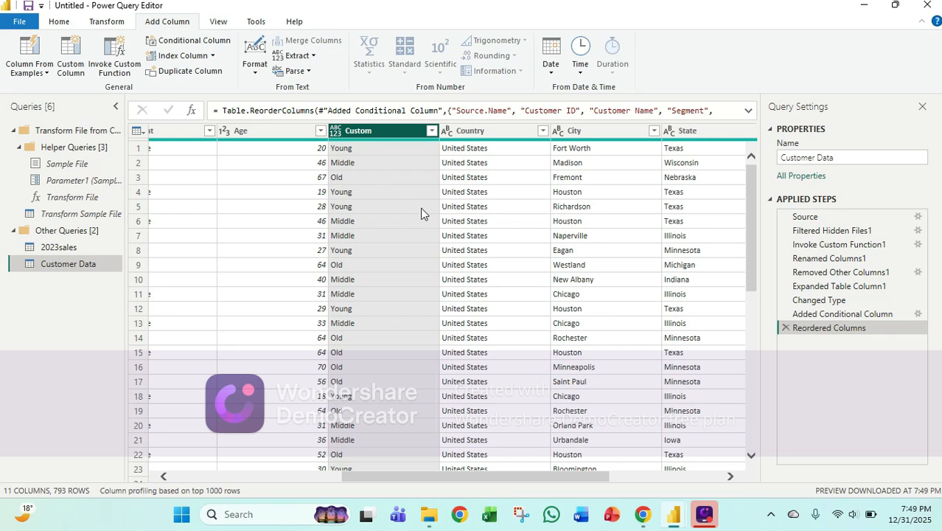
pyautogui.scroll(-5, 420, 209)
pyautogui.scroll(-19, 422, 214)
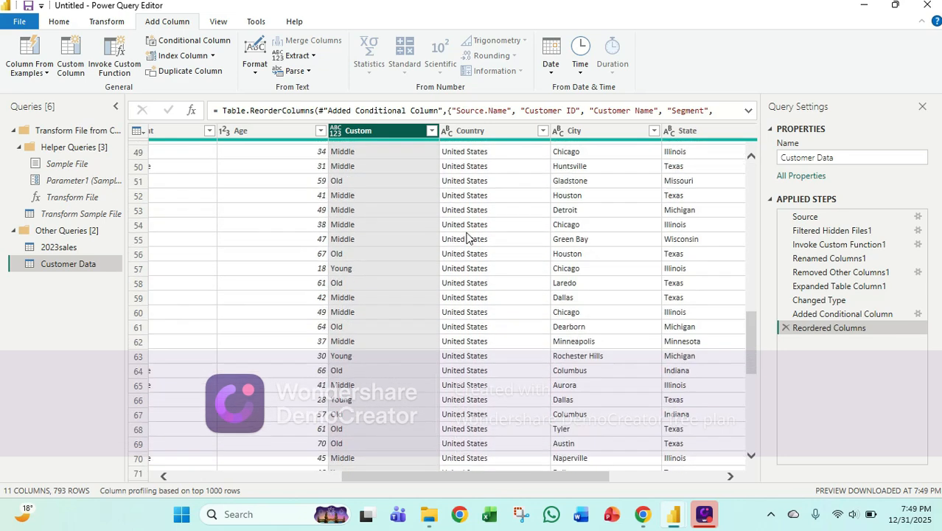